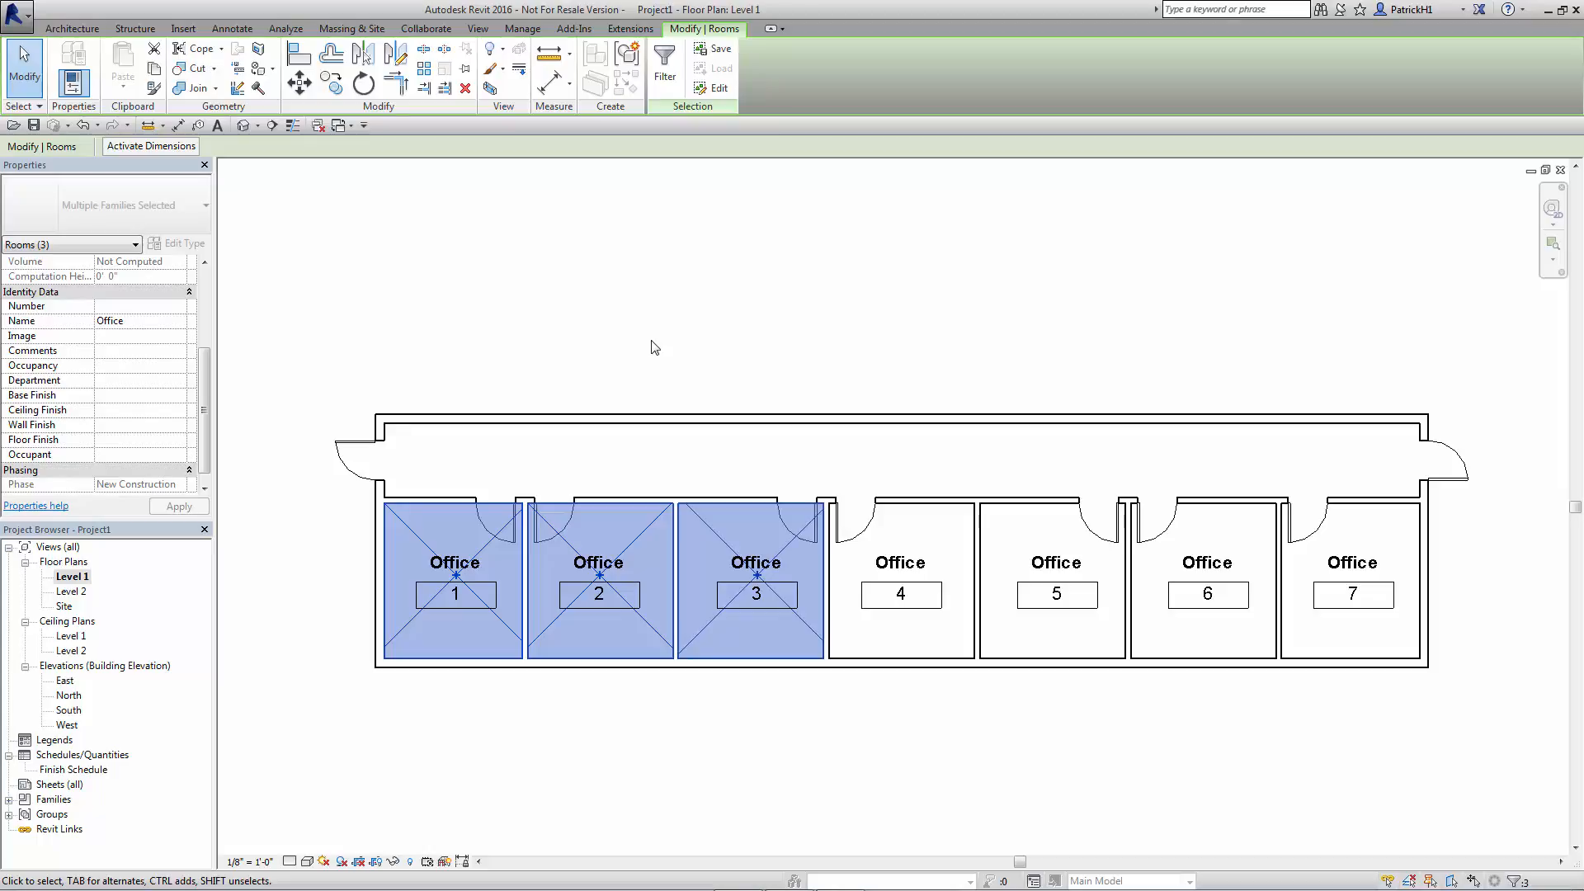
Clear the room selection, review the existing Finish Schedule and return to the Level 1 floor plan.
{"action": "left_click", "coordinate": [705, 334]}
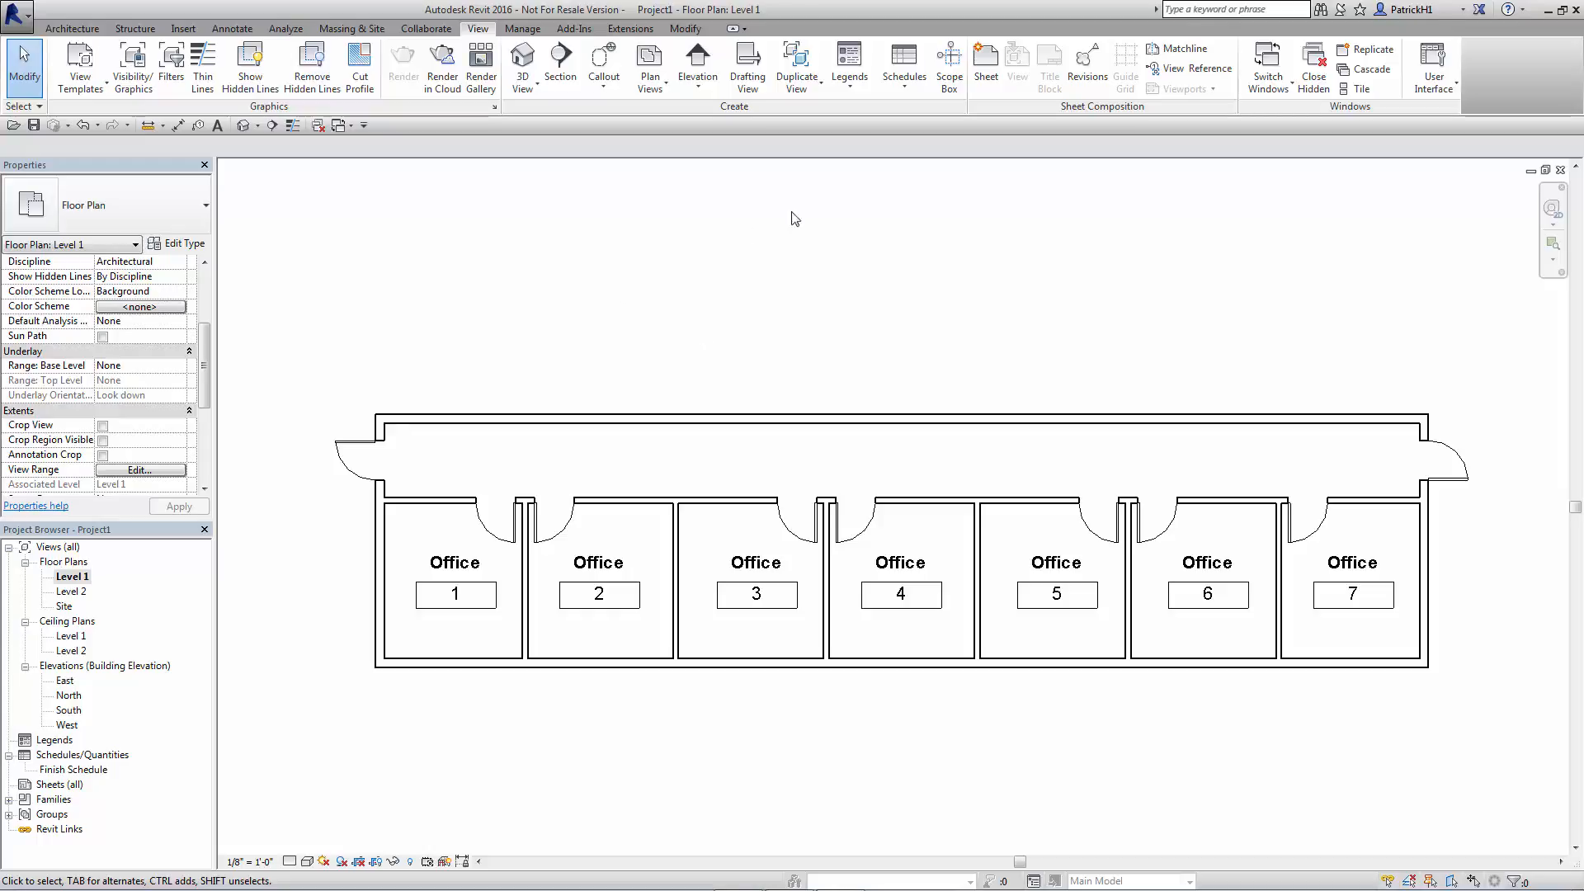
{"action": "double_click", "coordinate": [74, 769]}
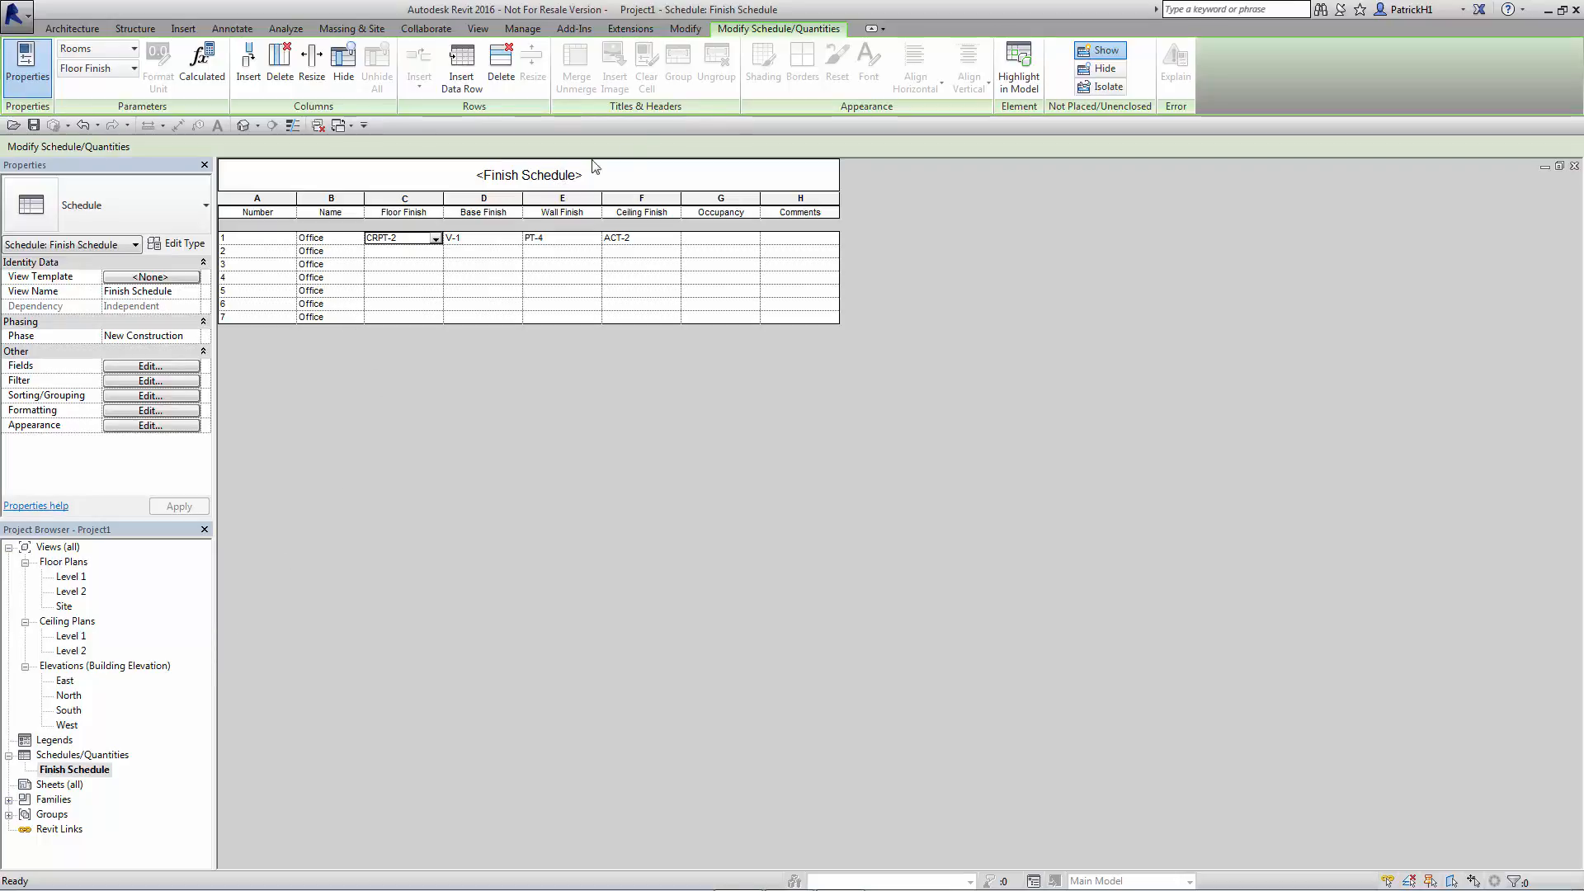
{"action": "double_click", "coordinate": [71, 576]}
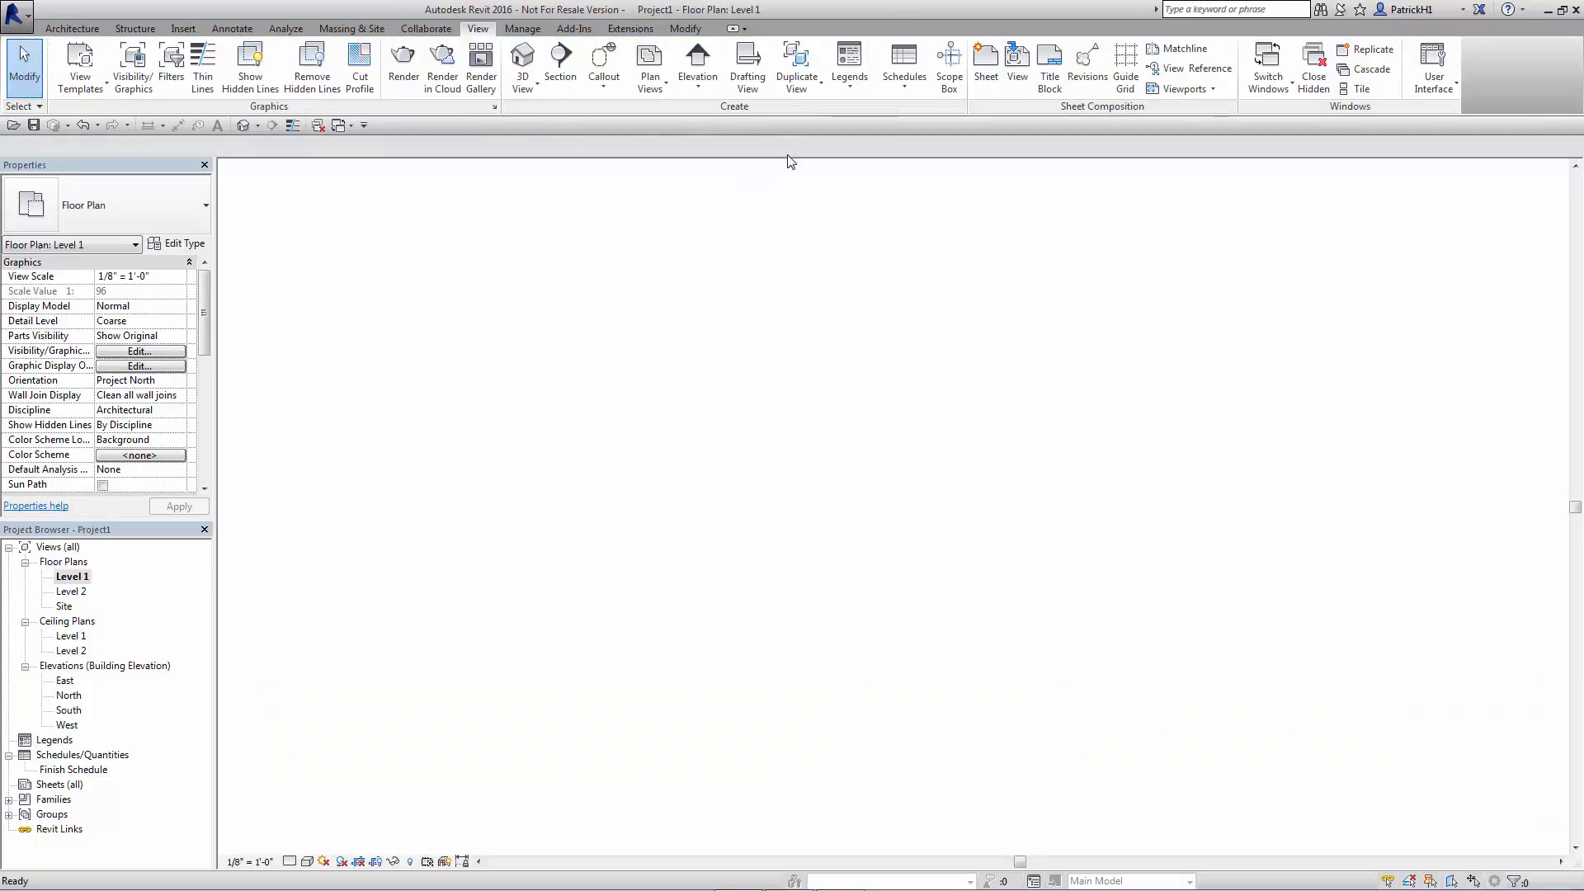
Create a new key schedule for the Rooms category, using Room Style as the key name.
{"action": "left_click", "coordinate": [903, 87]}
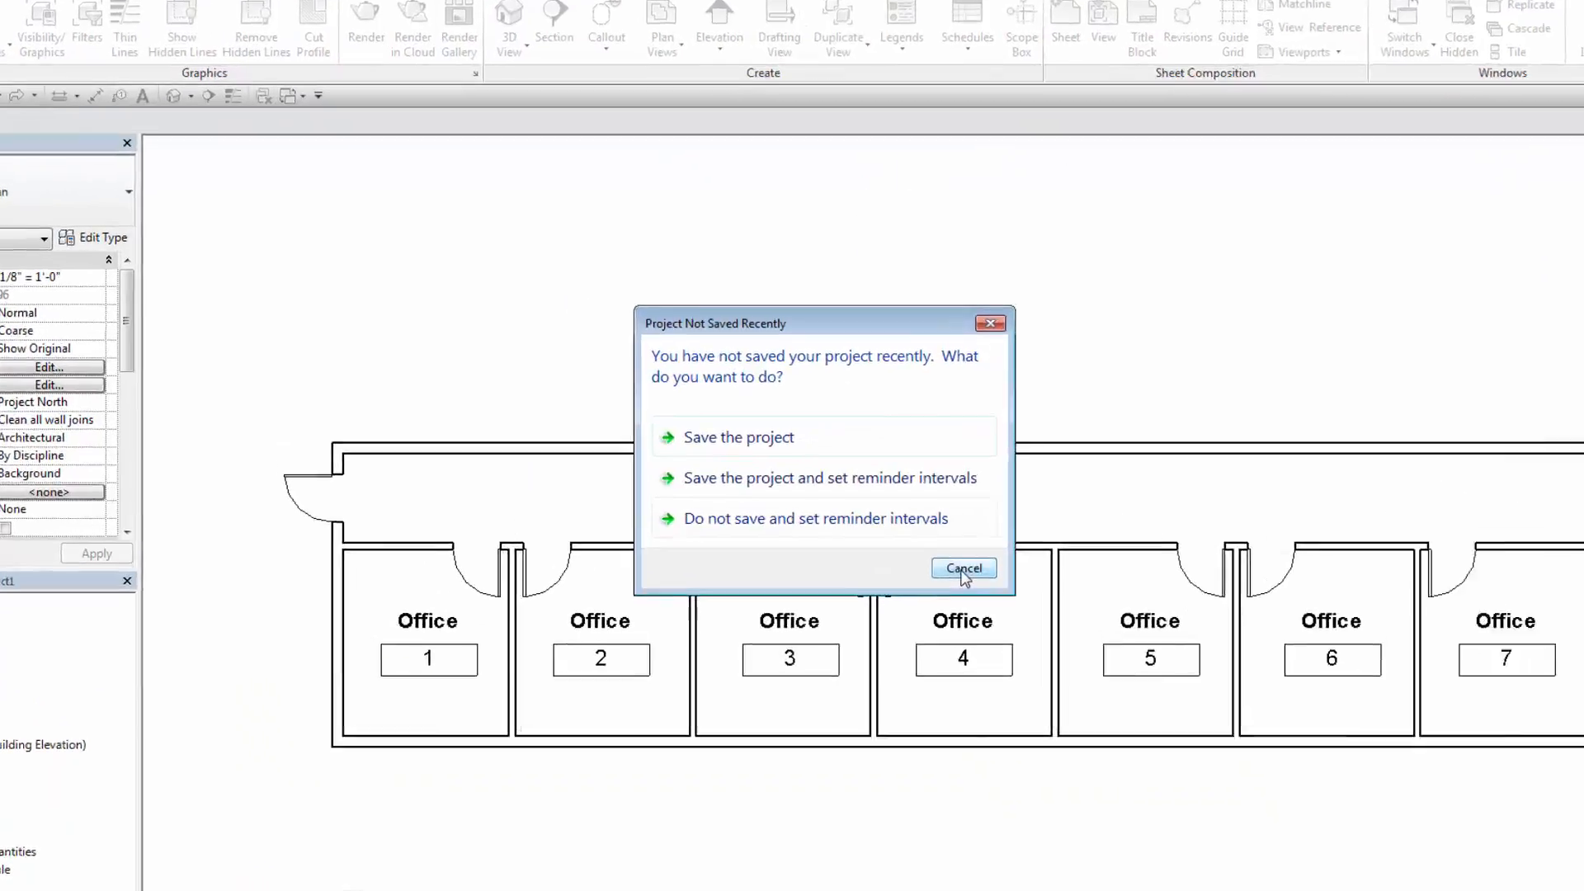
{"action": "left_click", "coordinate": [963, 570]}
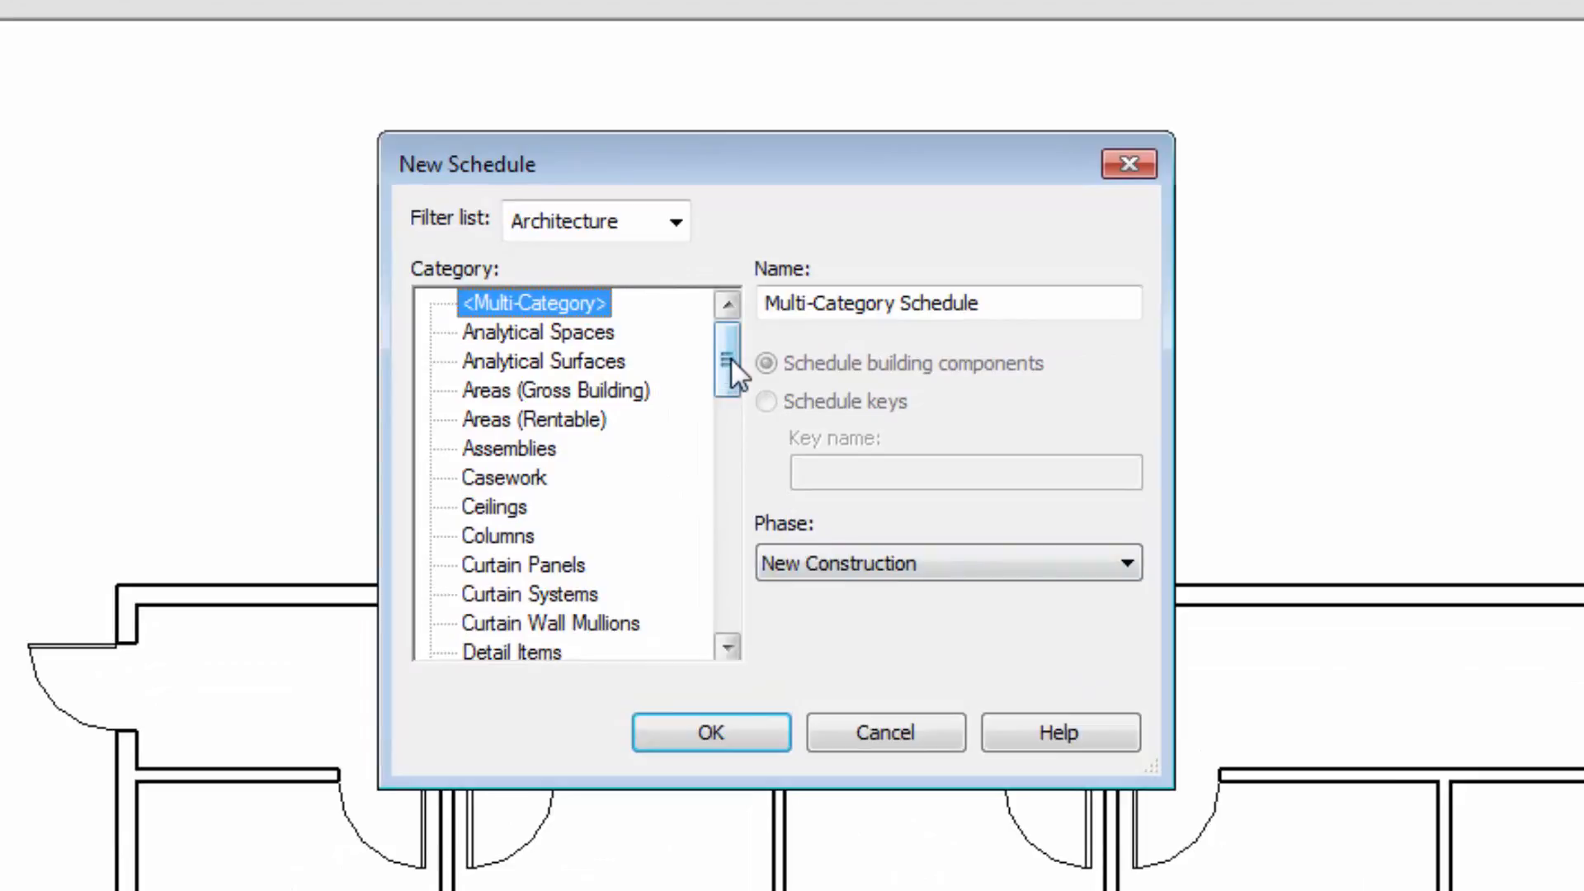
{"action": "left_click_drag", "start_coordinate": [664, 320], "coordinate": [664, 362]}
{"action": "left_click_drag", "start_coordinate": [729, 434], "coordinate": [717, 508]}
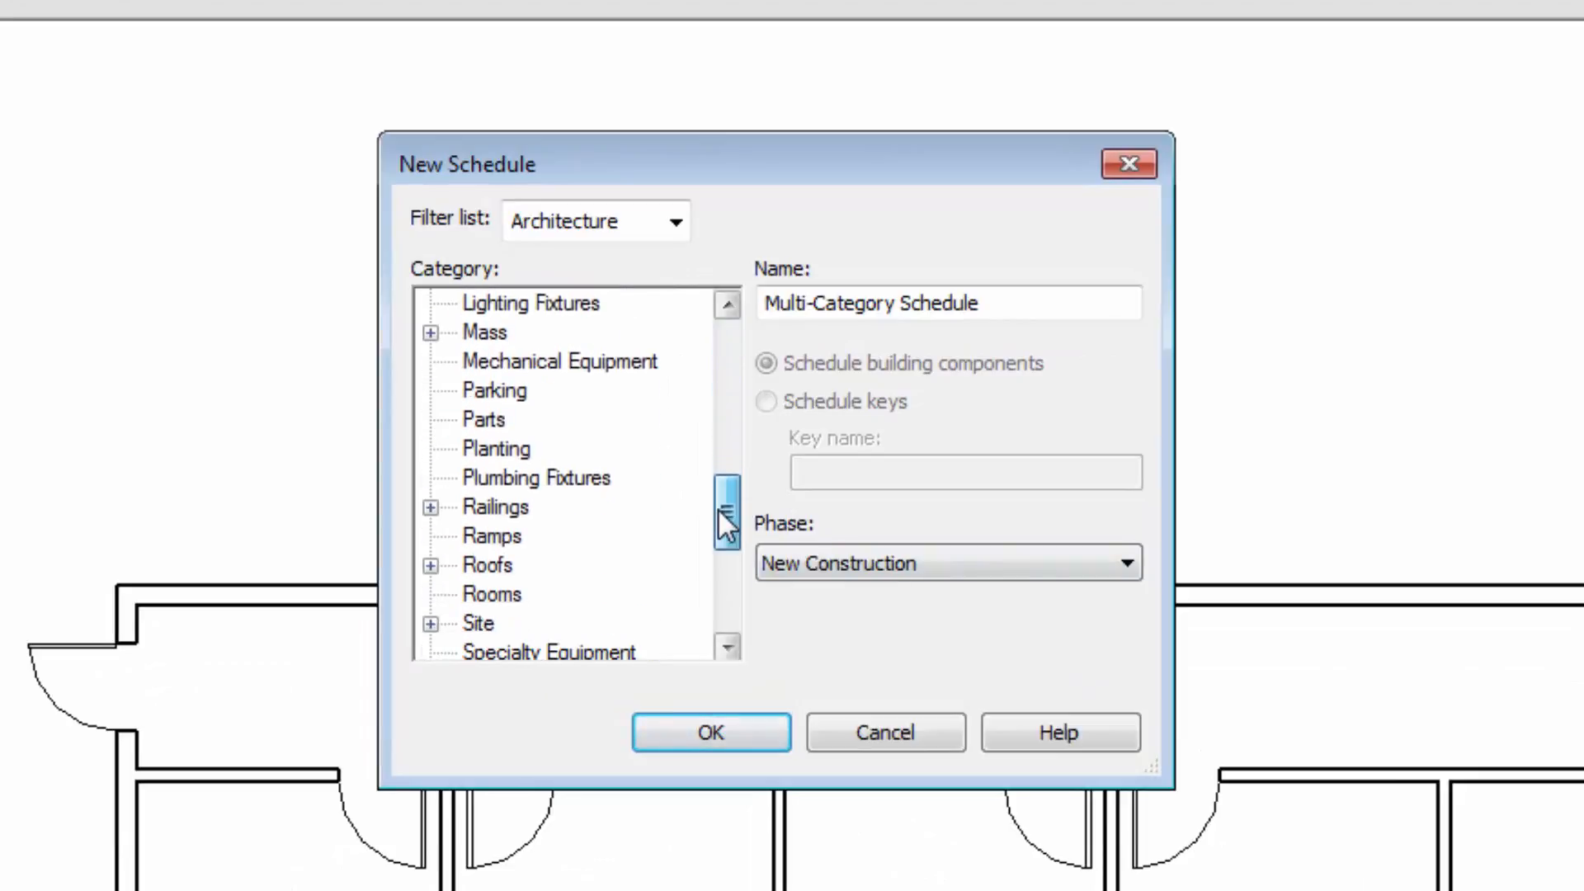
{"action": "left_click", "coordinate": [499, 594]}
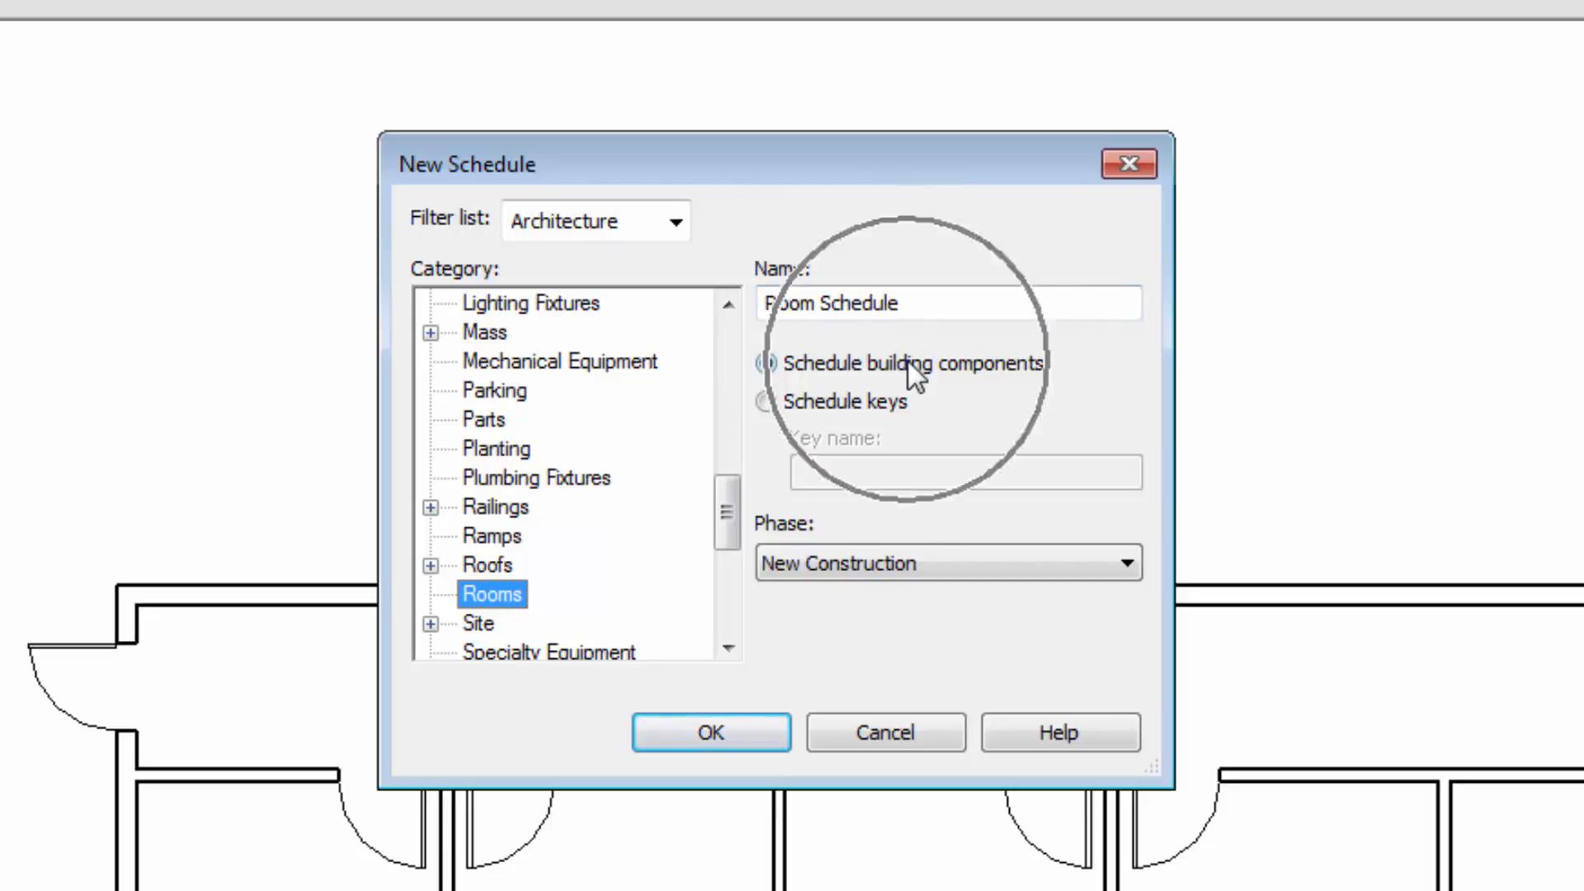
{"action": "left_click", "coordinate": [767, 403]}
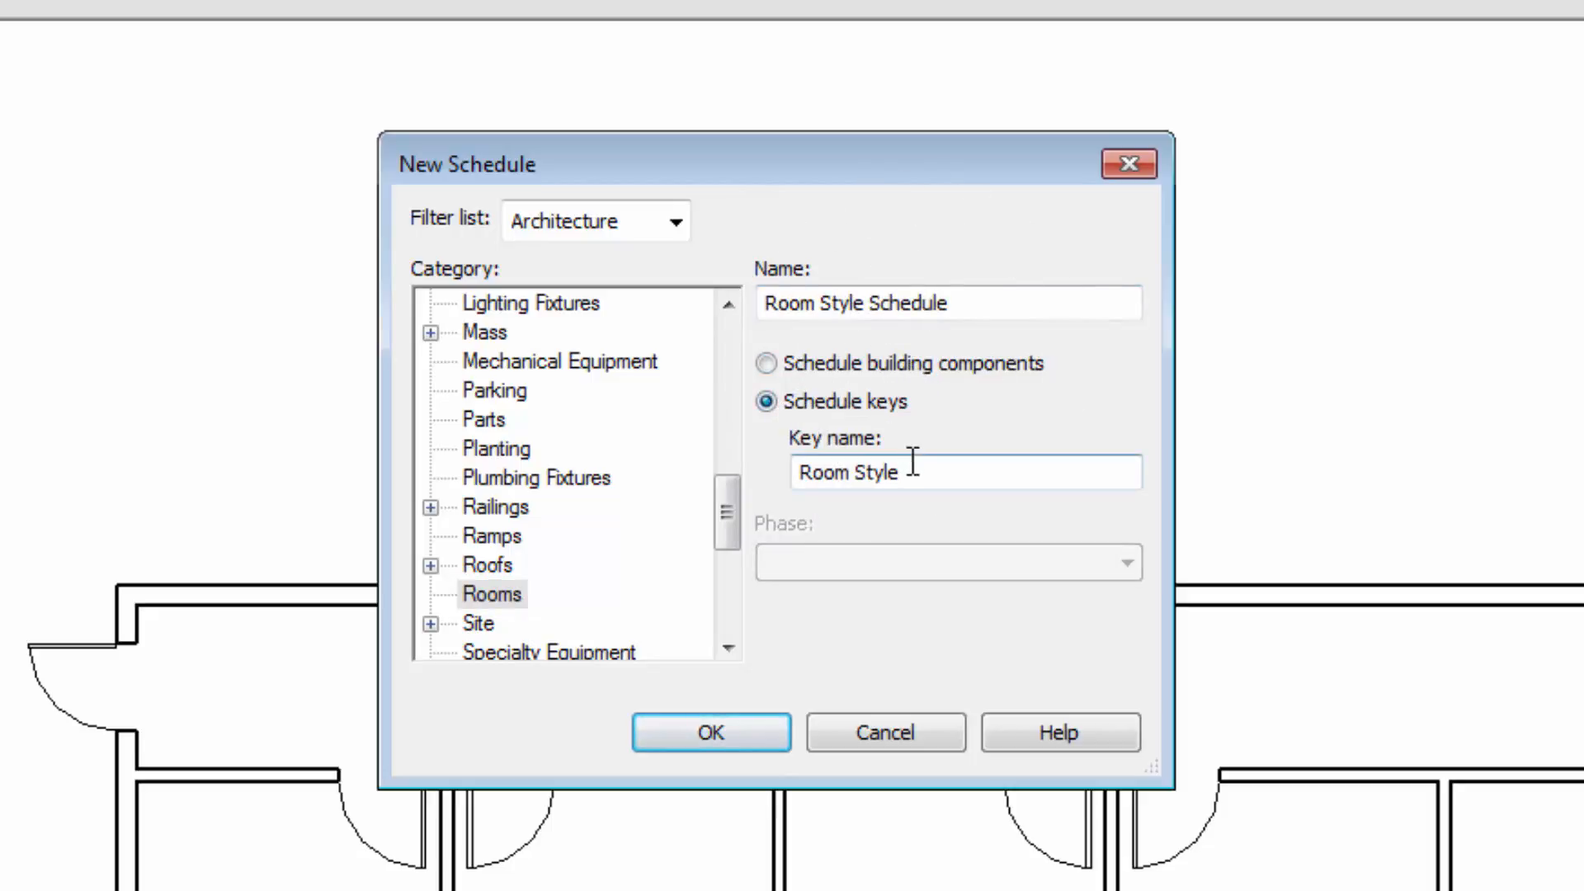
{"action": "left_click_drag", "start_coordinate": [912, 464], "coordinate": [765, 462]}
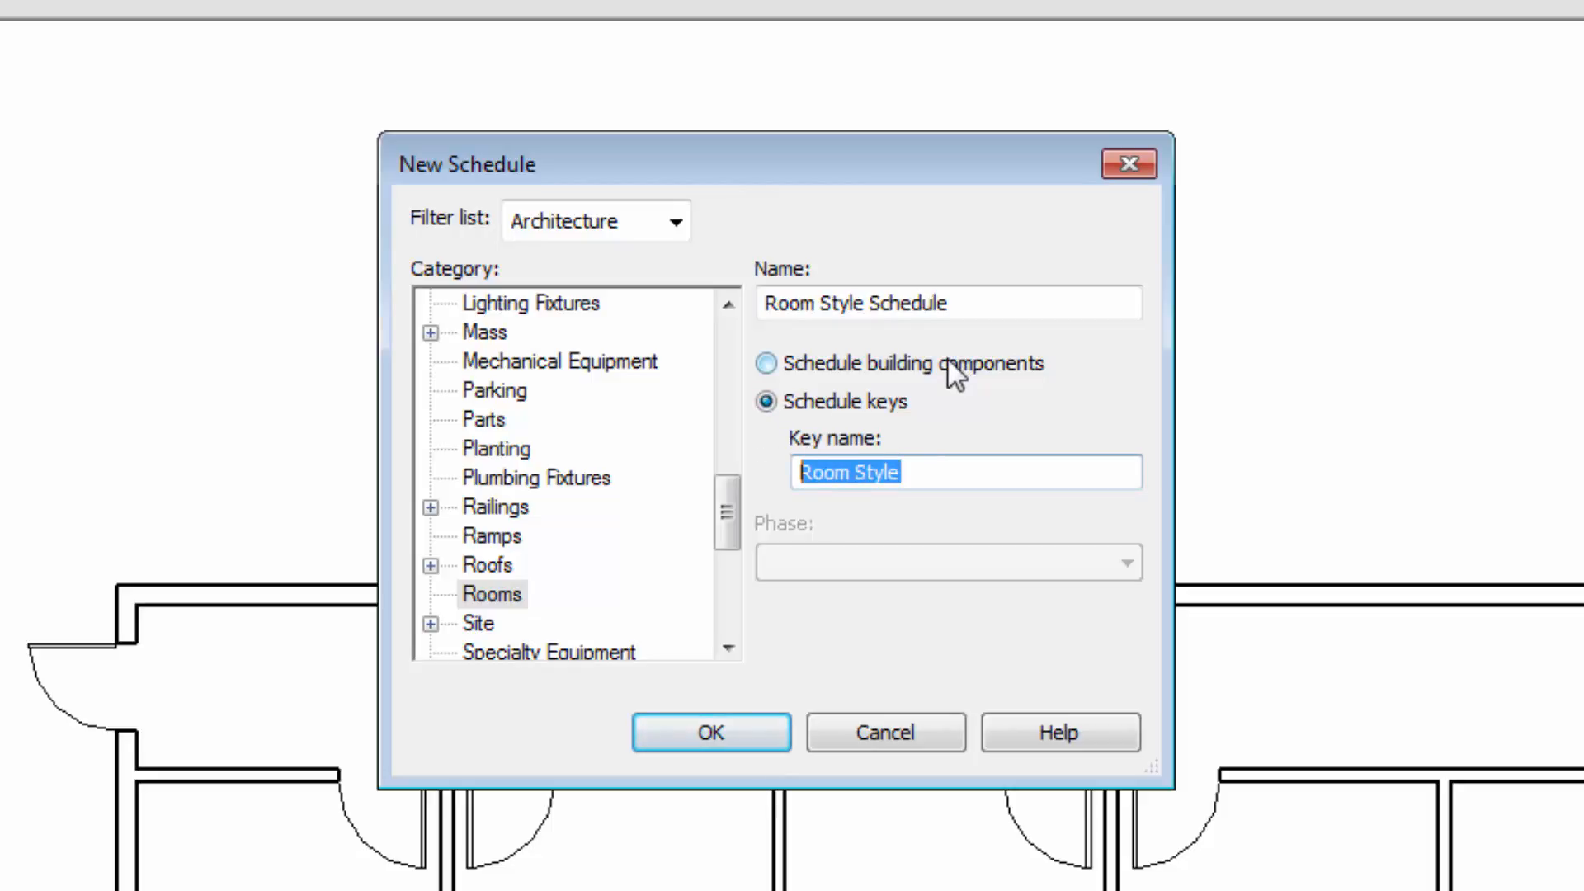
{"action": "left_click_drag", "start_coordinate": [996, 178], "coordinate": [1103, 171]}
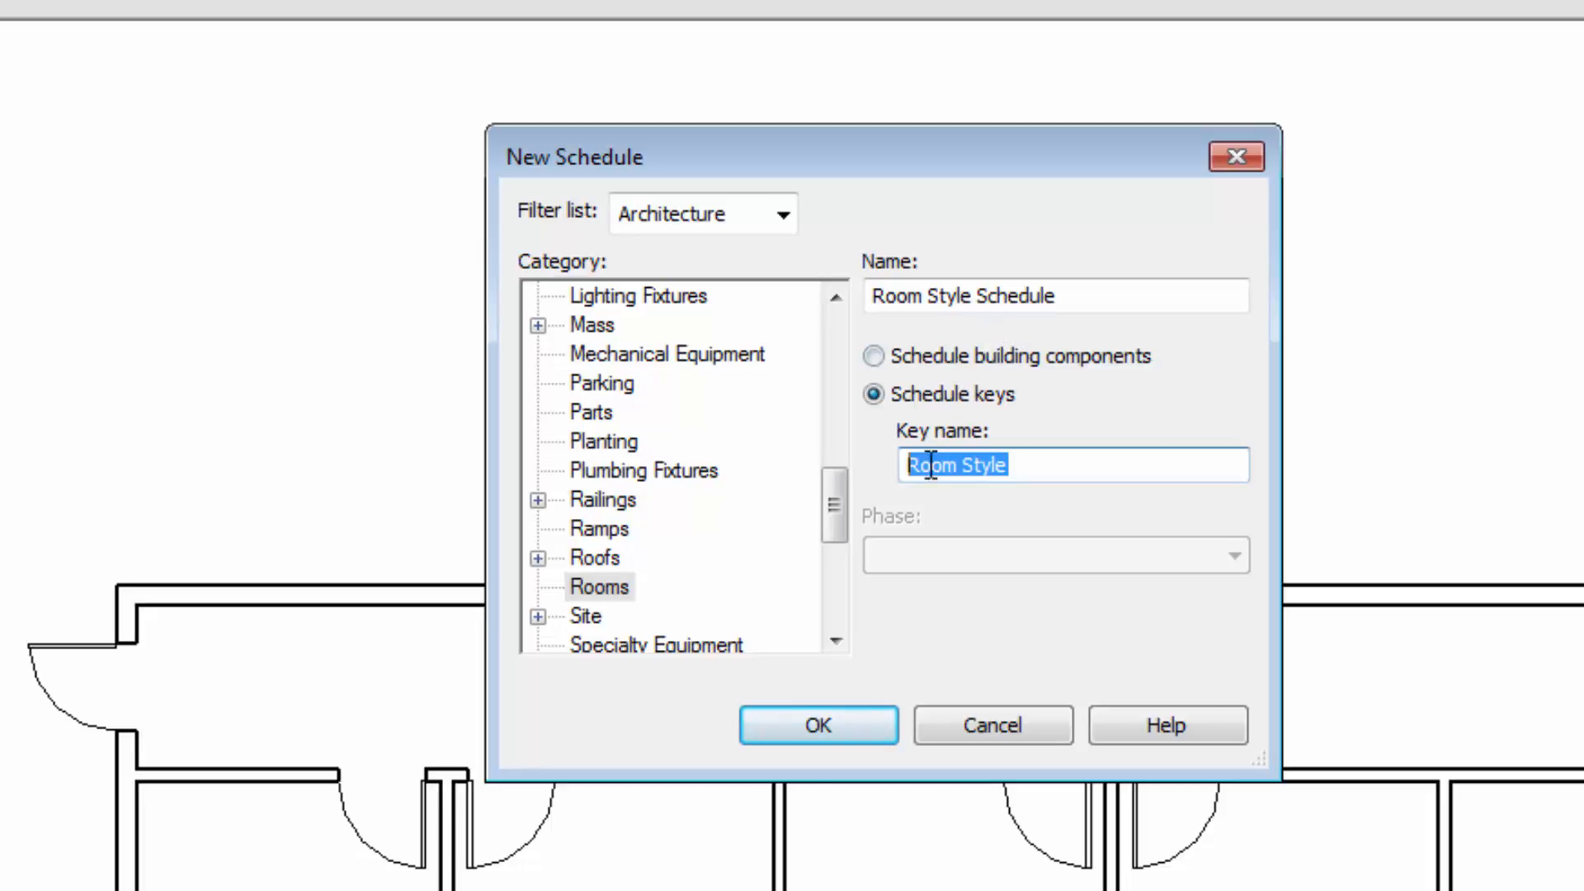
{"action": "left_click", "coordinate": [829, 731]}
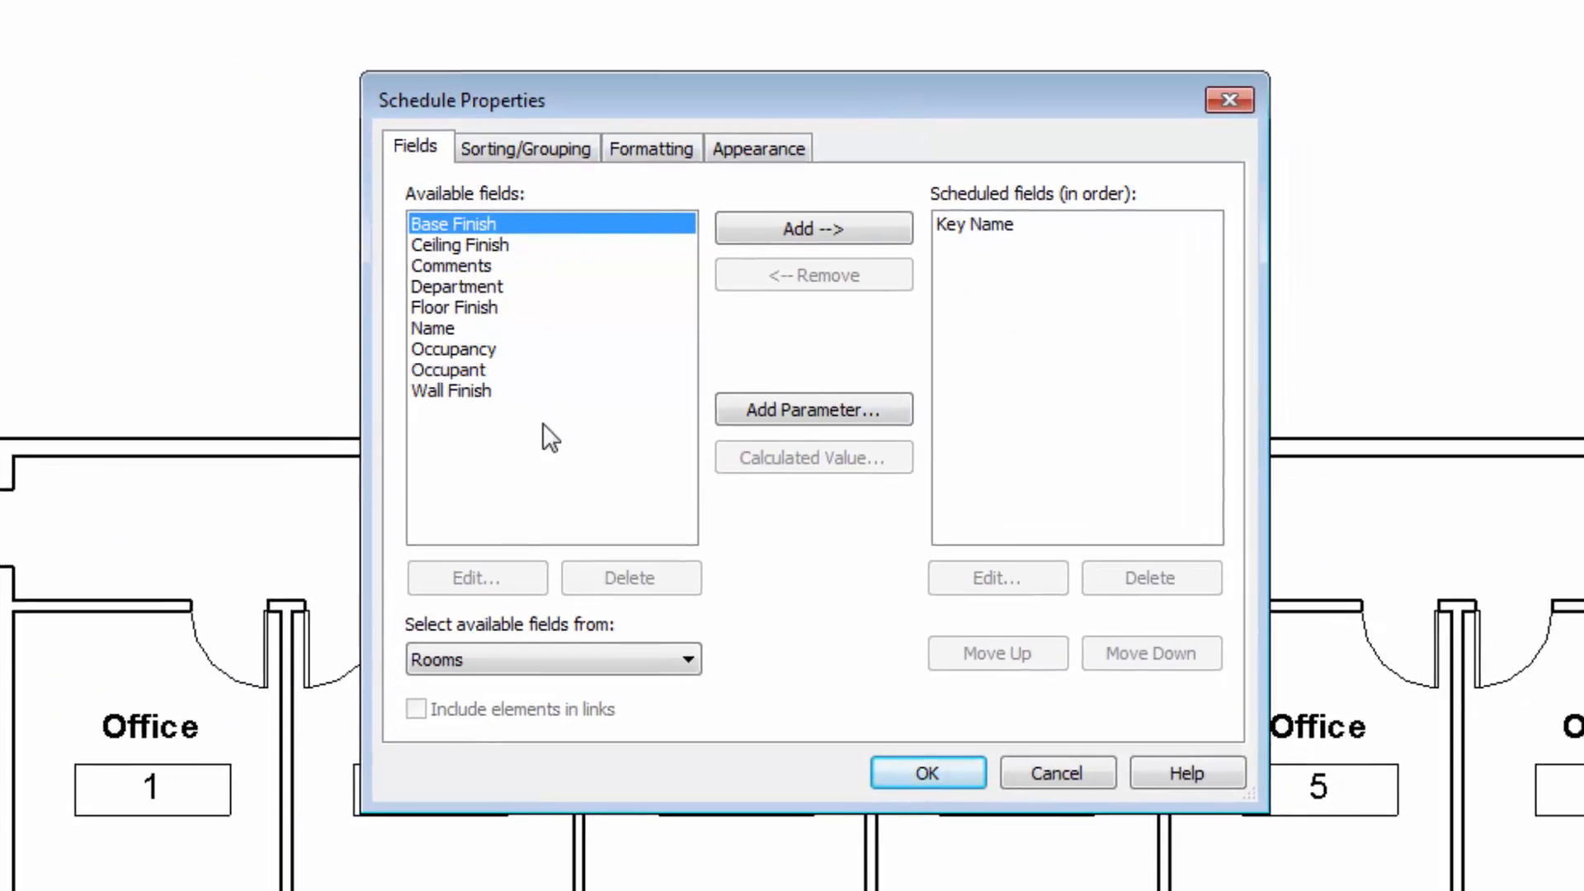
Add the Base Finish, Ceiling Finish, Floor Finish and Wall Finish fields to the key schedule.
{"action": "double_click", "coordinate": [516, 223]}
{"action": "double_click", "coordinate": [528, 223]}
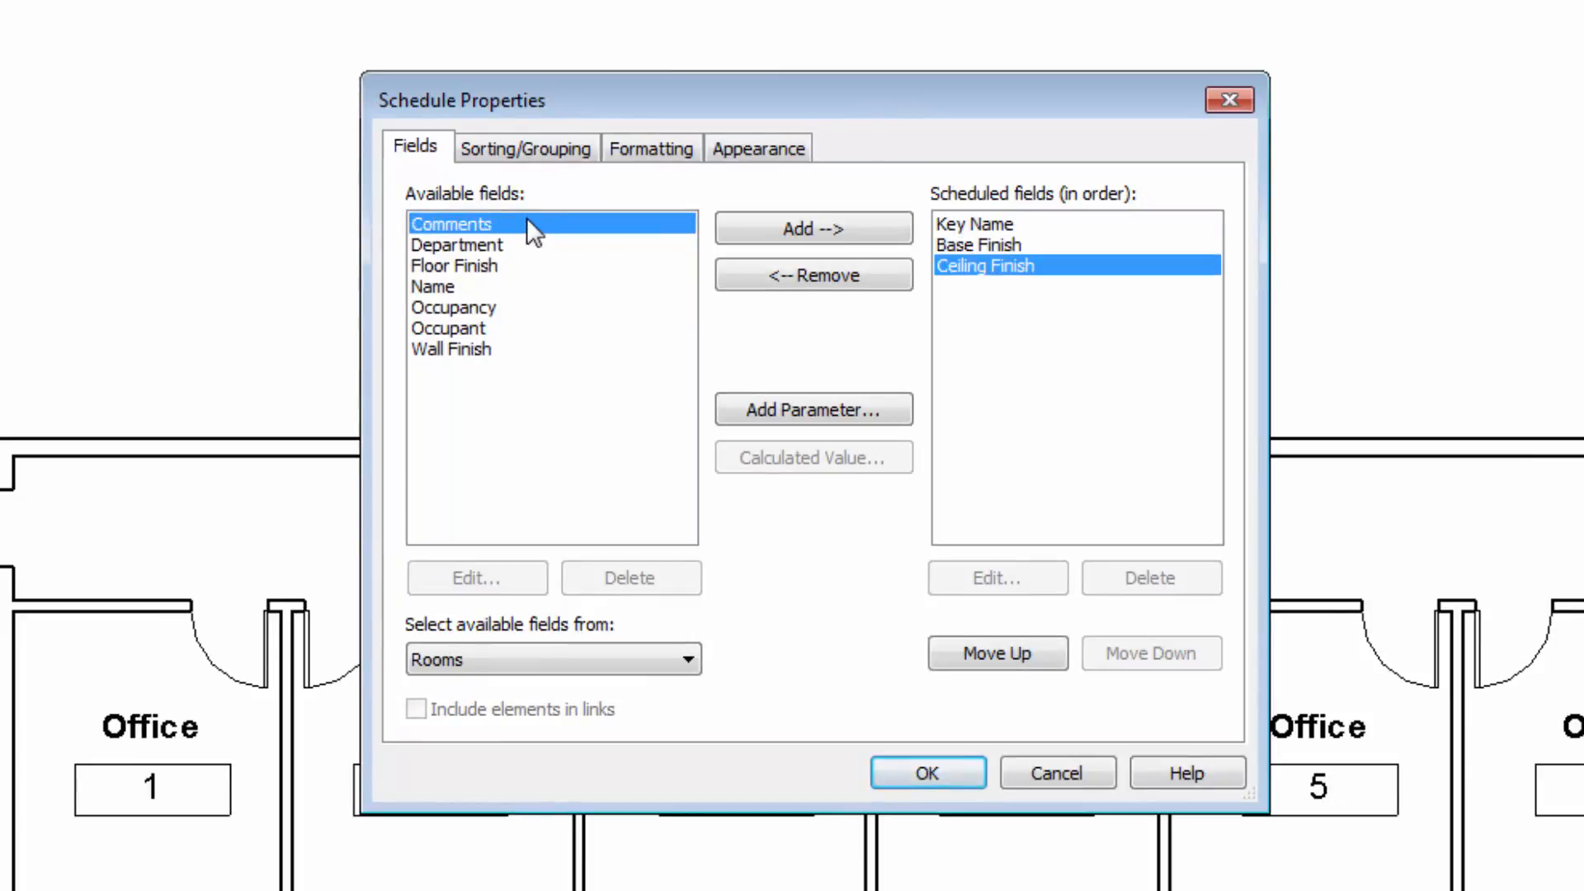
{"action": "left_click", "coordinate": [517, 269]}
{"action": "double_click", "coordinate": [501, 265]}
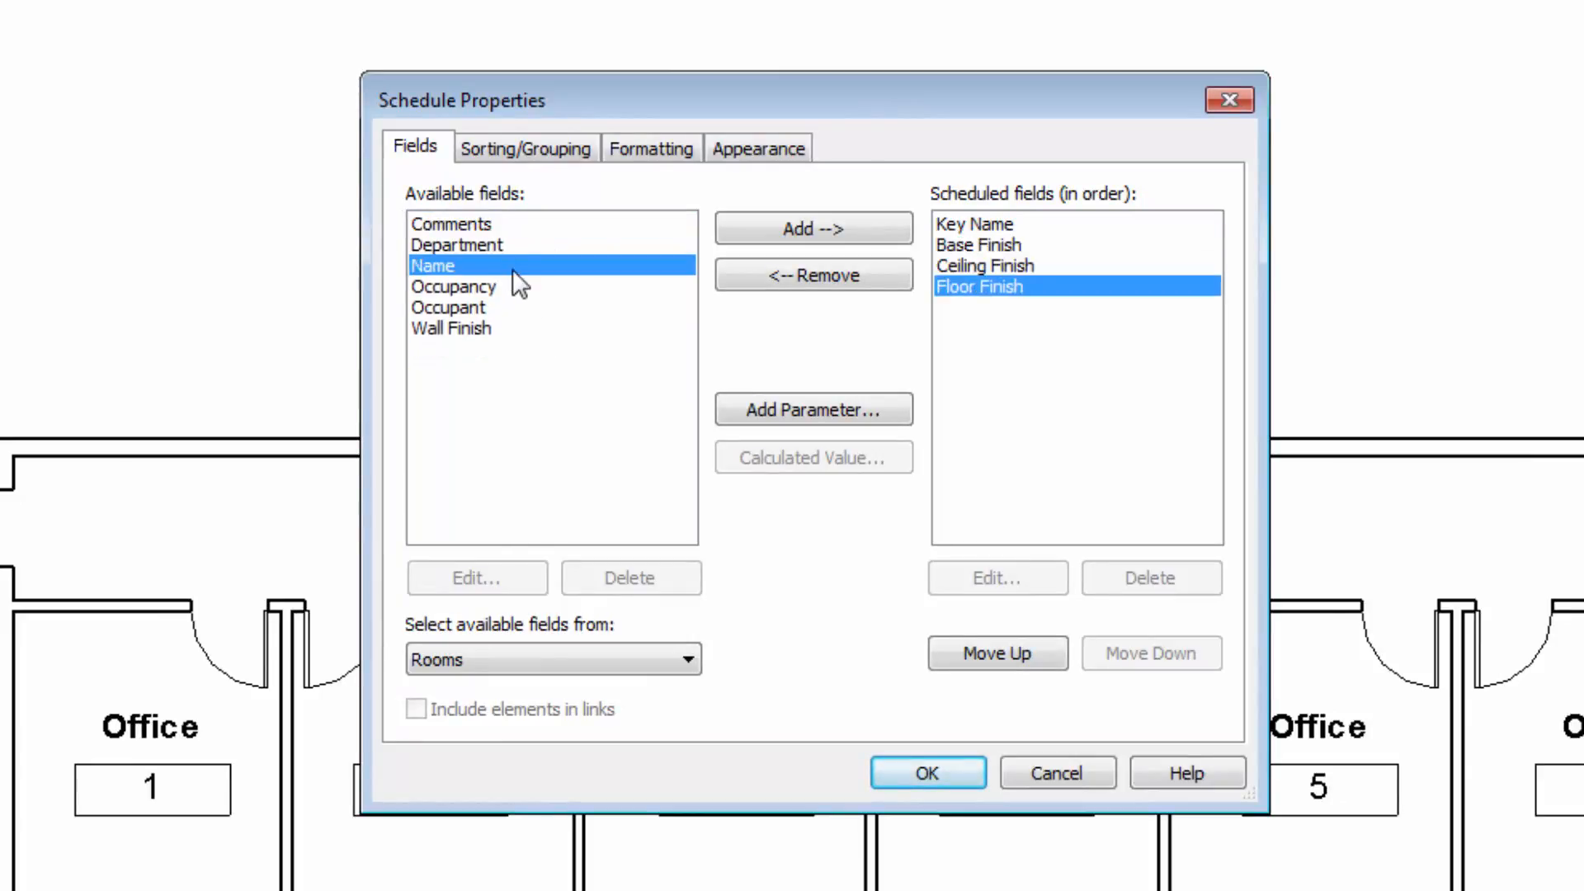
{"action": "double_click", "coordinate": [487, 327]}
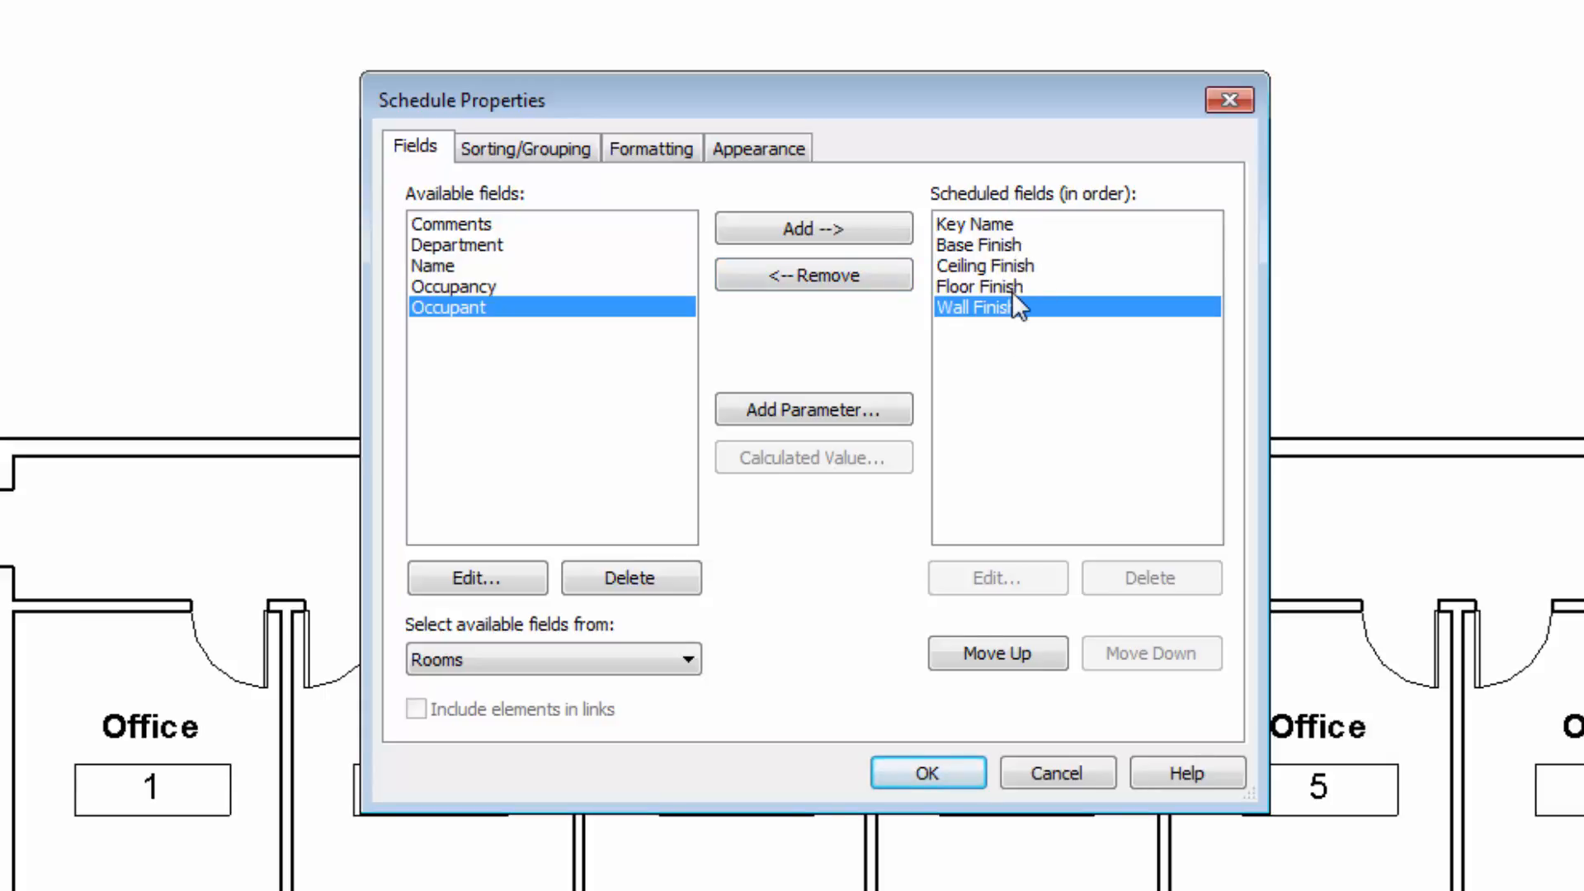
Review the sorting, formatting and appearance settings, keep sorting by Key Name and accept the schedule properties.
{"action": "left_click", "coordinate": [547, 152]}
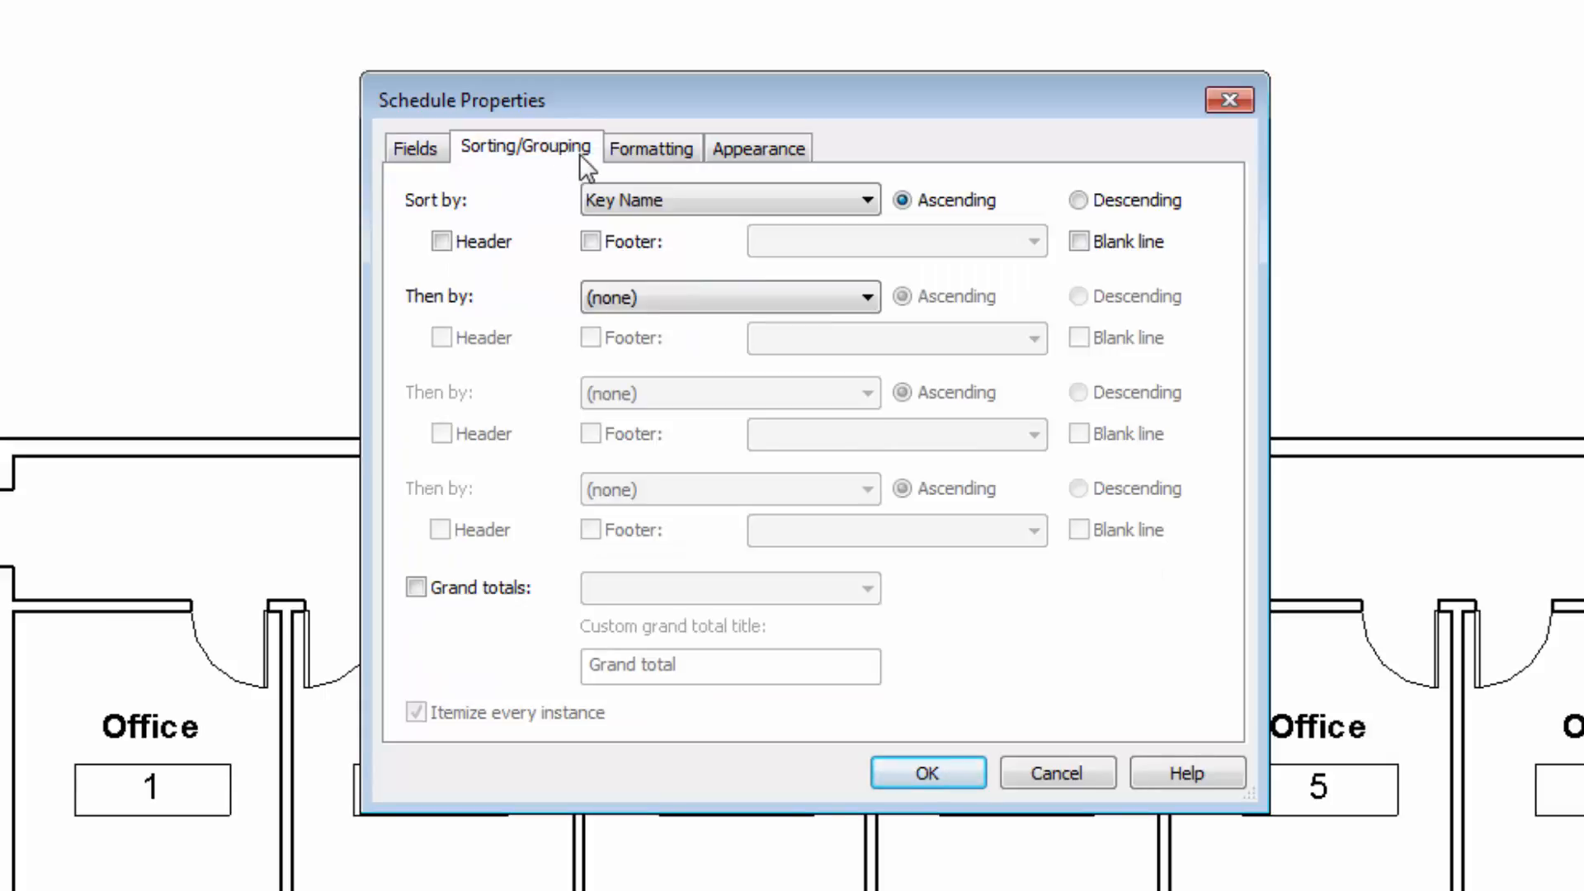
{"action": "left_click", "coordinate": [664, 155]}
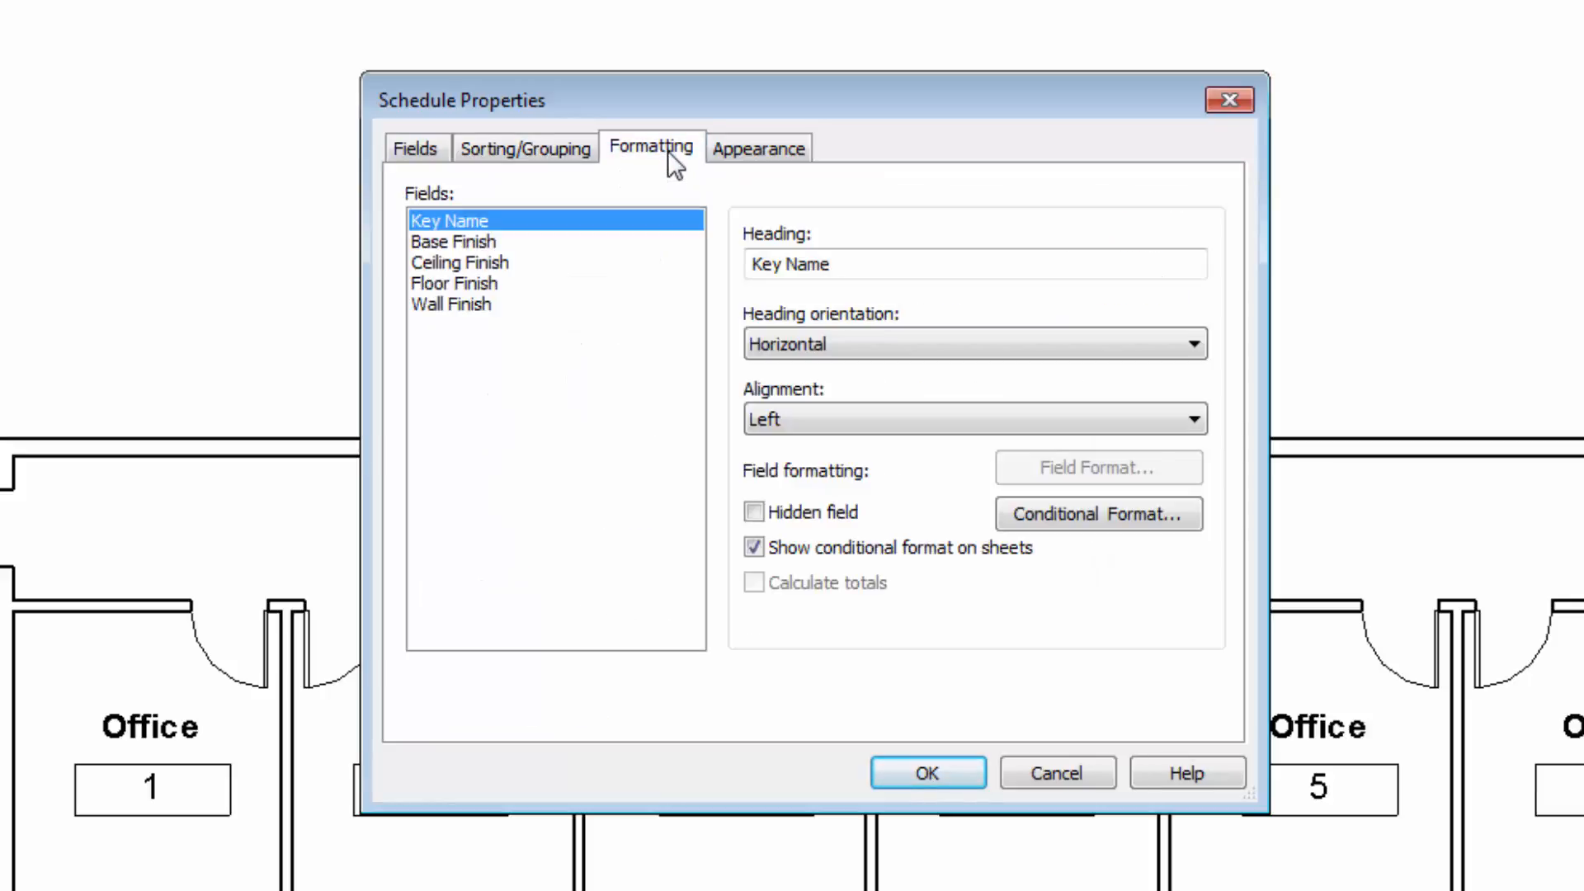
{"action": "left_click", "coordinate": [730, 148]}
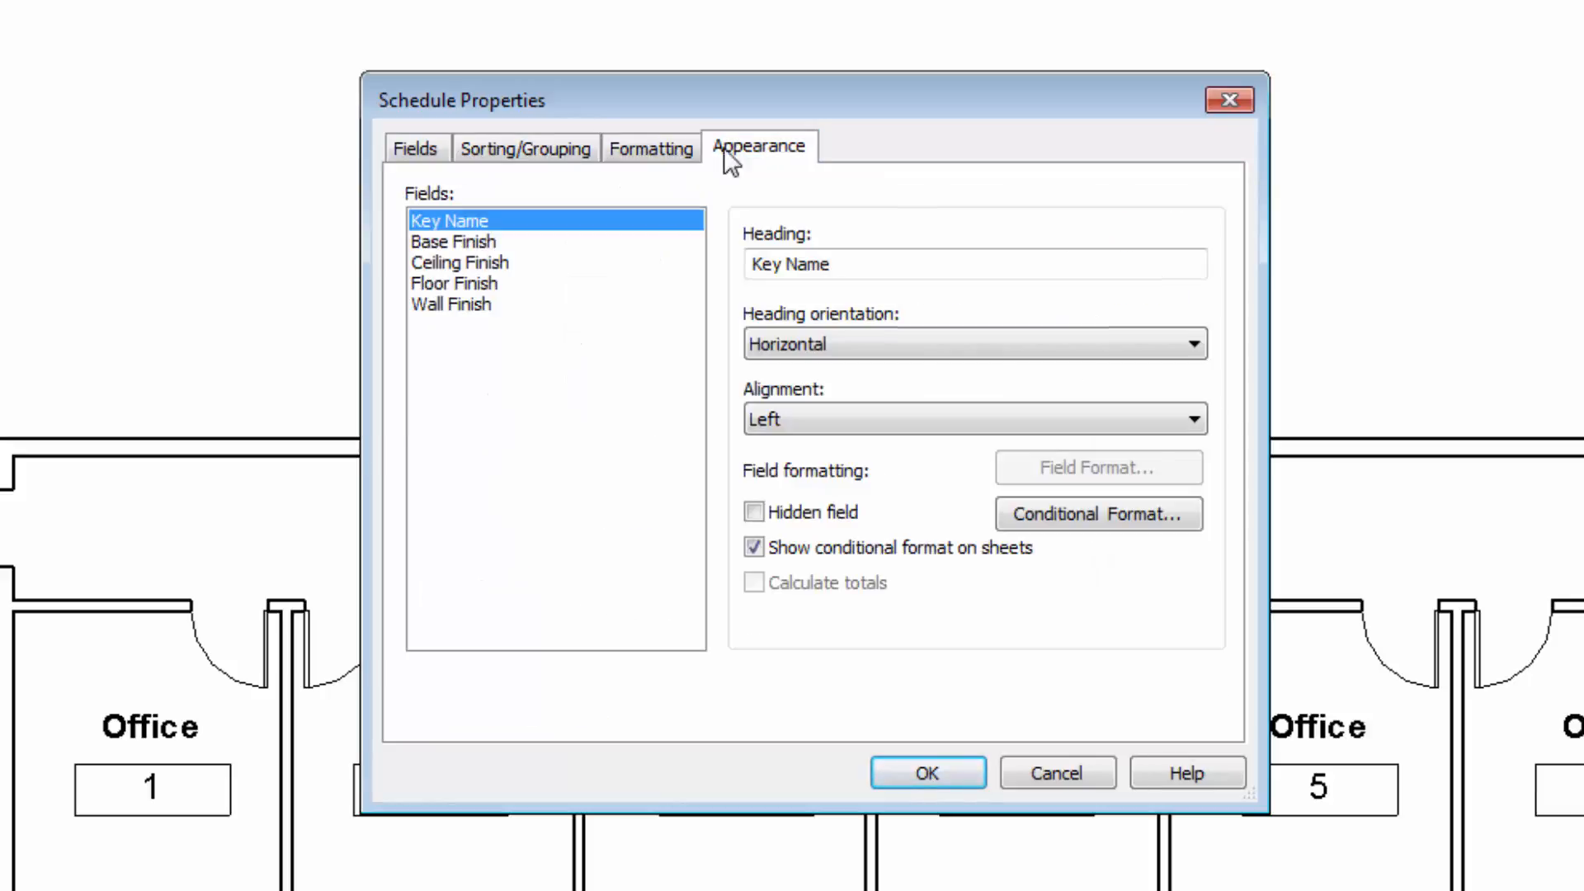
{"action": "left_click", "coordinate": [521, 153]}
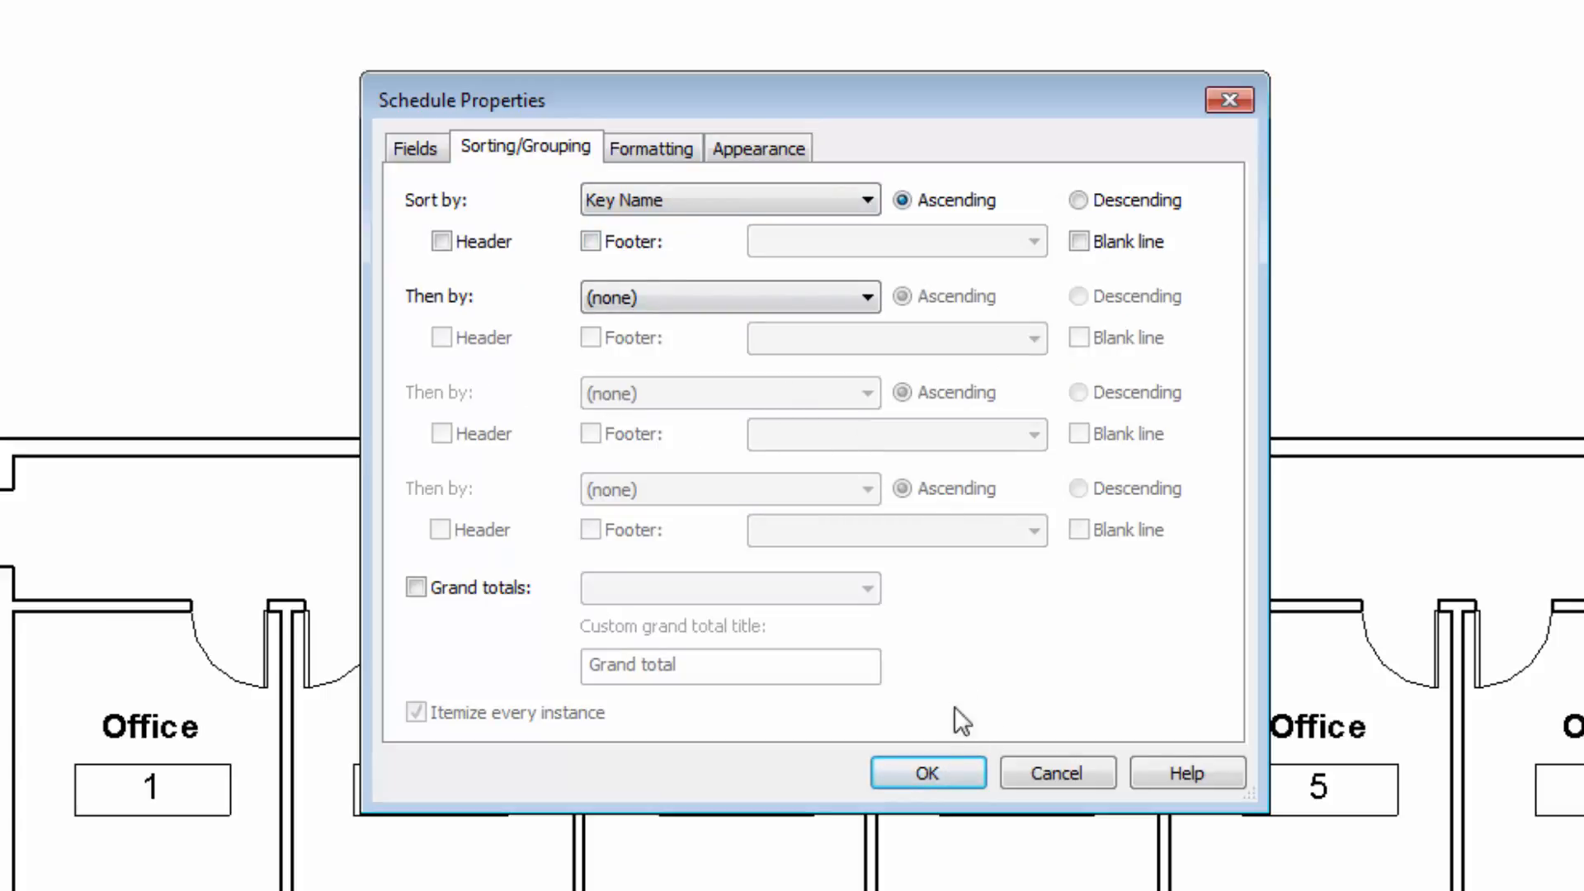
{"action": "left_click", "coordinate": [944, 775]}
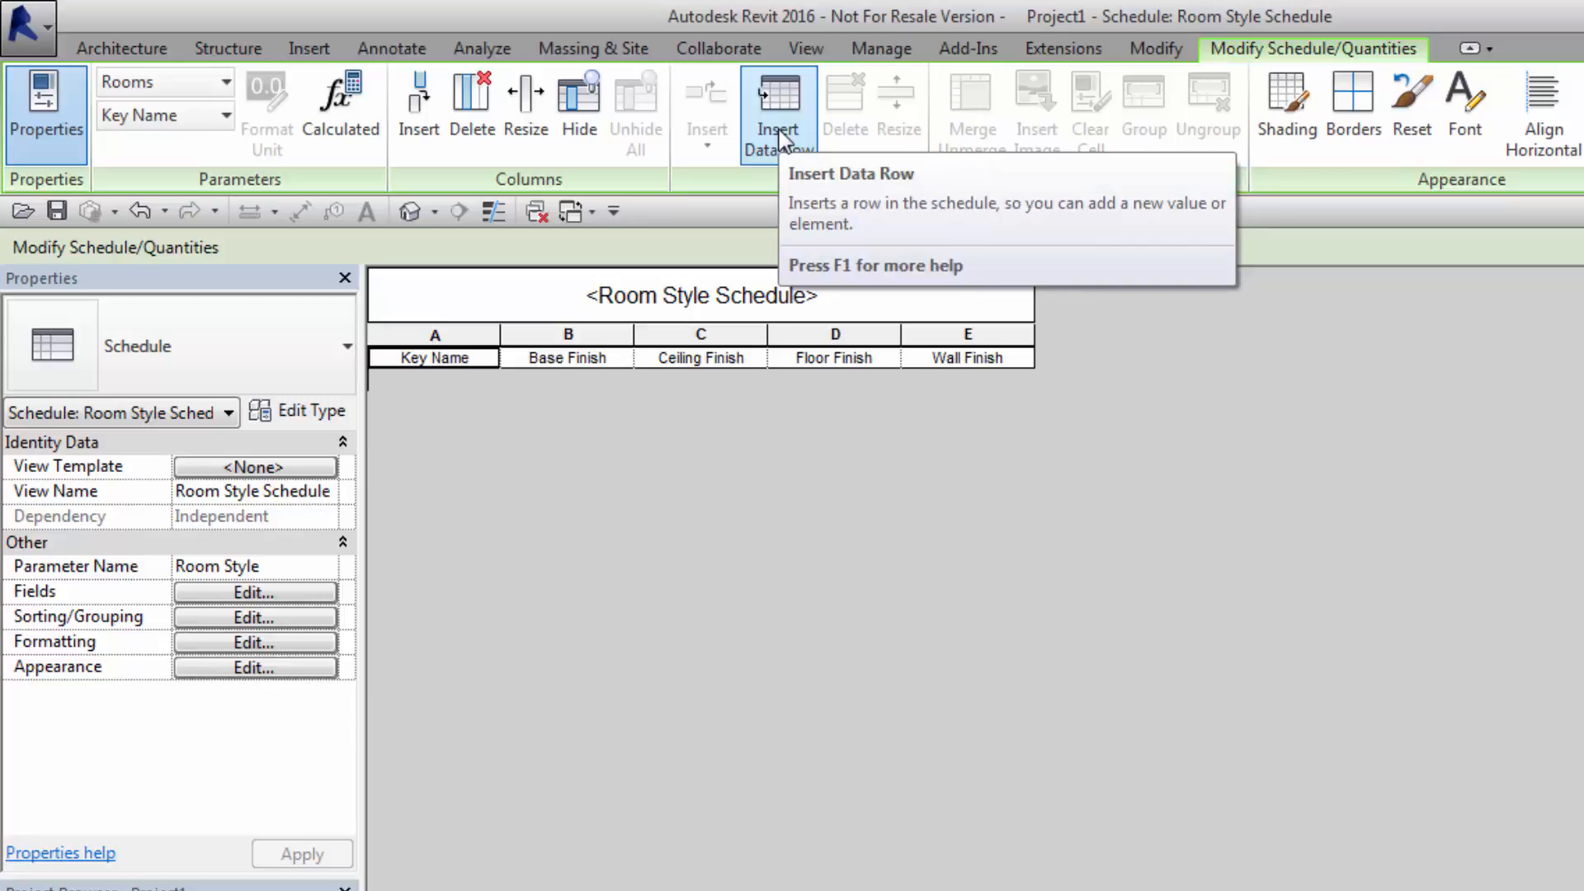
Insert a data row in the Room Style Schedule and set its key name to TypClassRoom.
{"action": "left_click", "coordinate": [591, 104]}
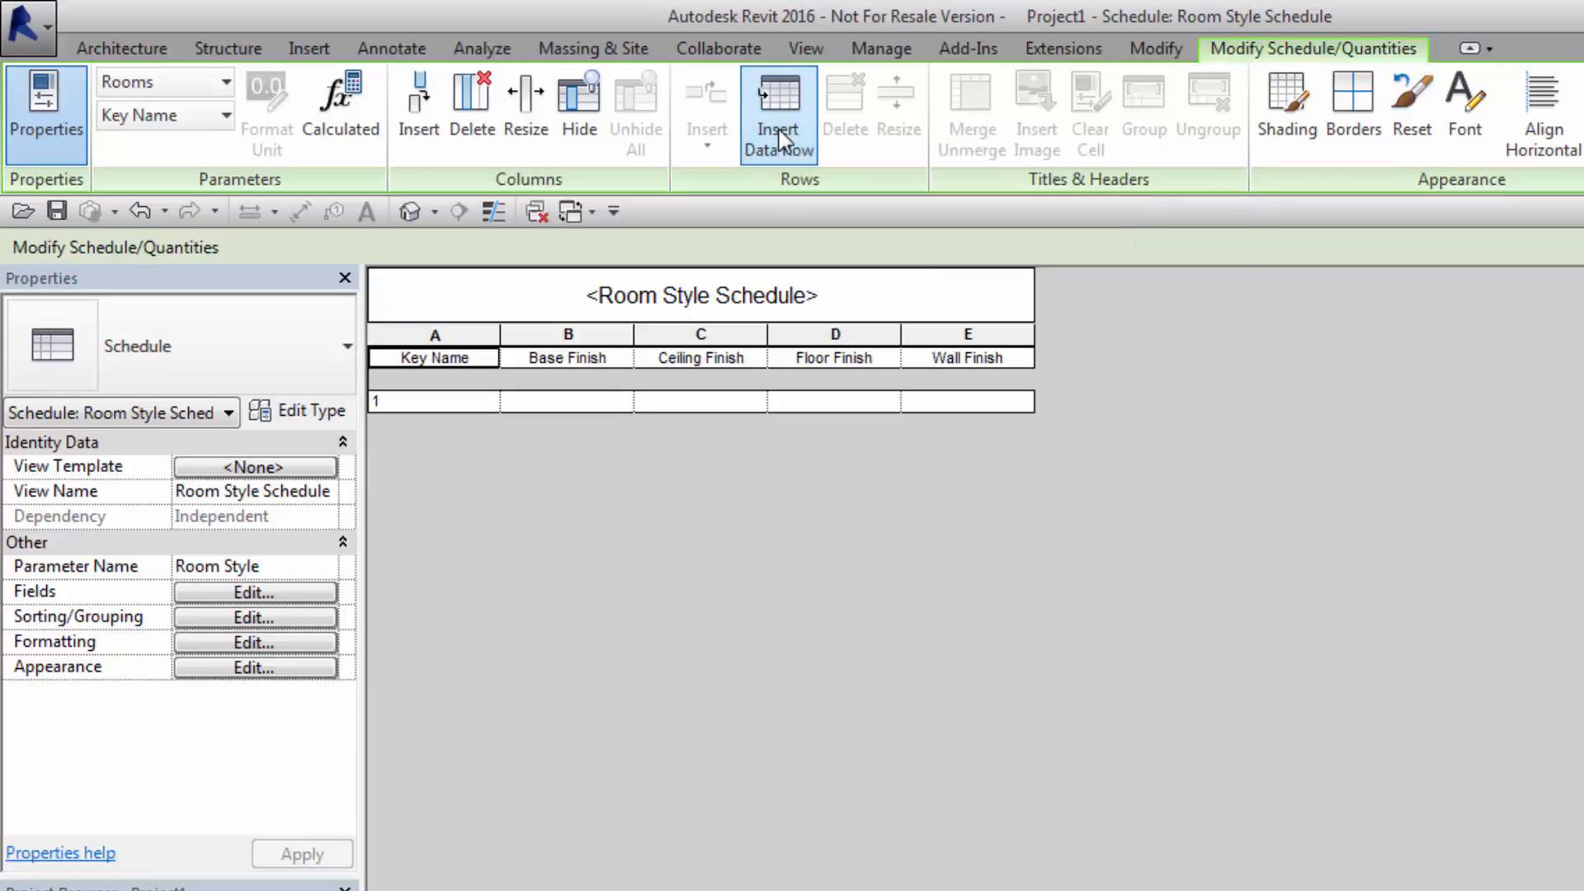
{"action": "left_click", "coordinate": [408, 404]}
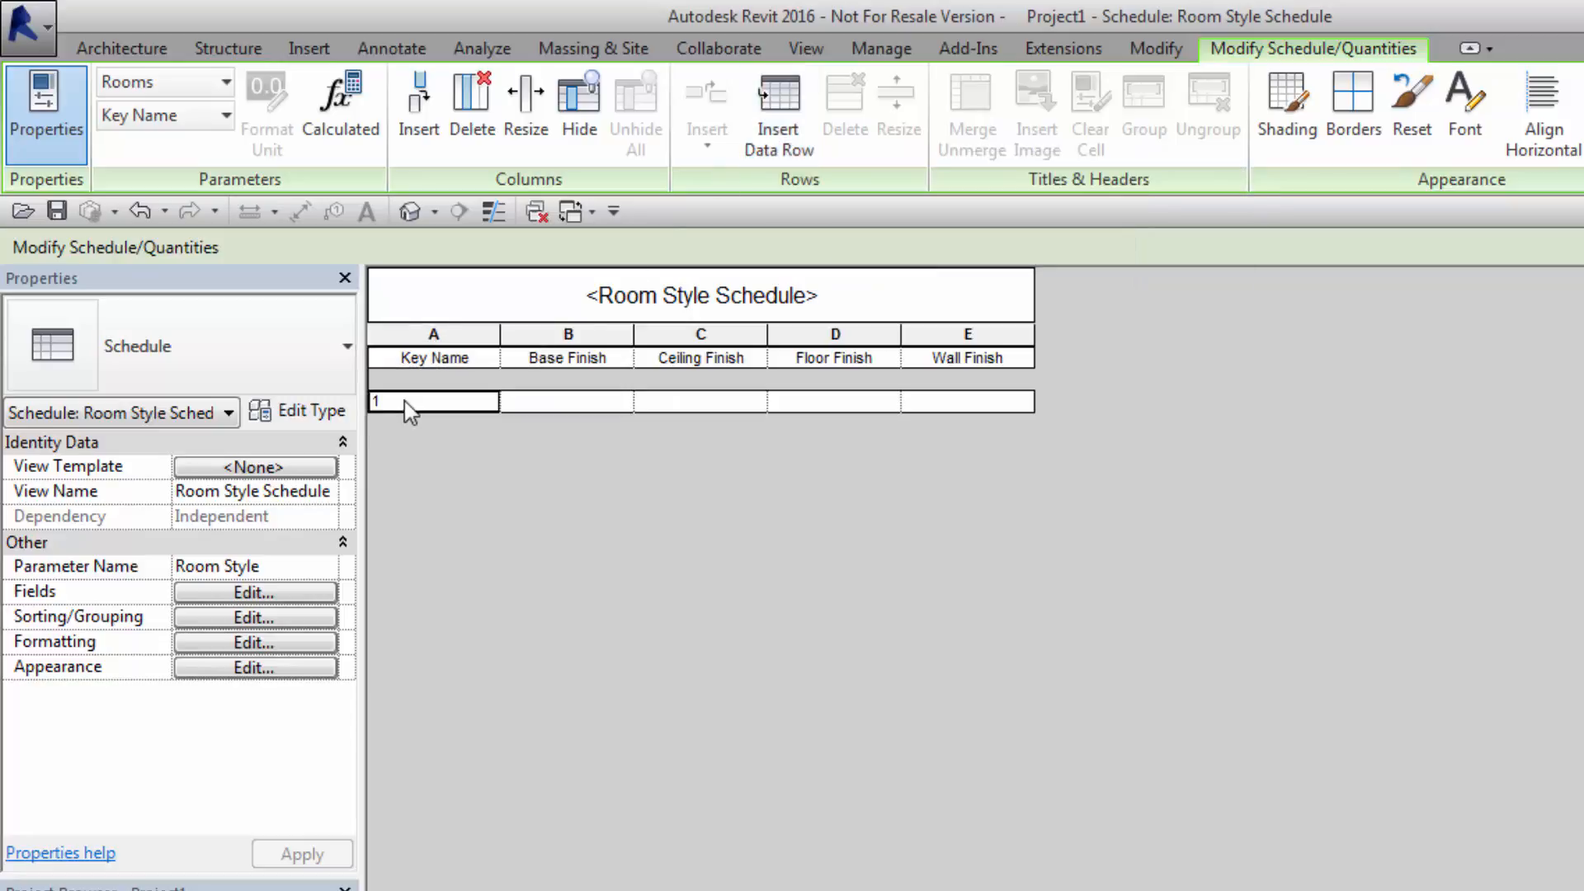
{"action": "left_click_drag", "start_coordinate": [404, 402], "coordinate": [311, 399]}
{"action": "type", "text": "Typ"}
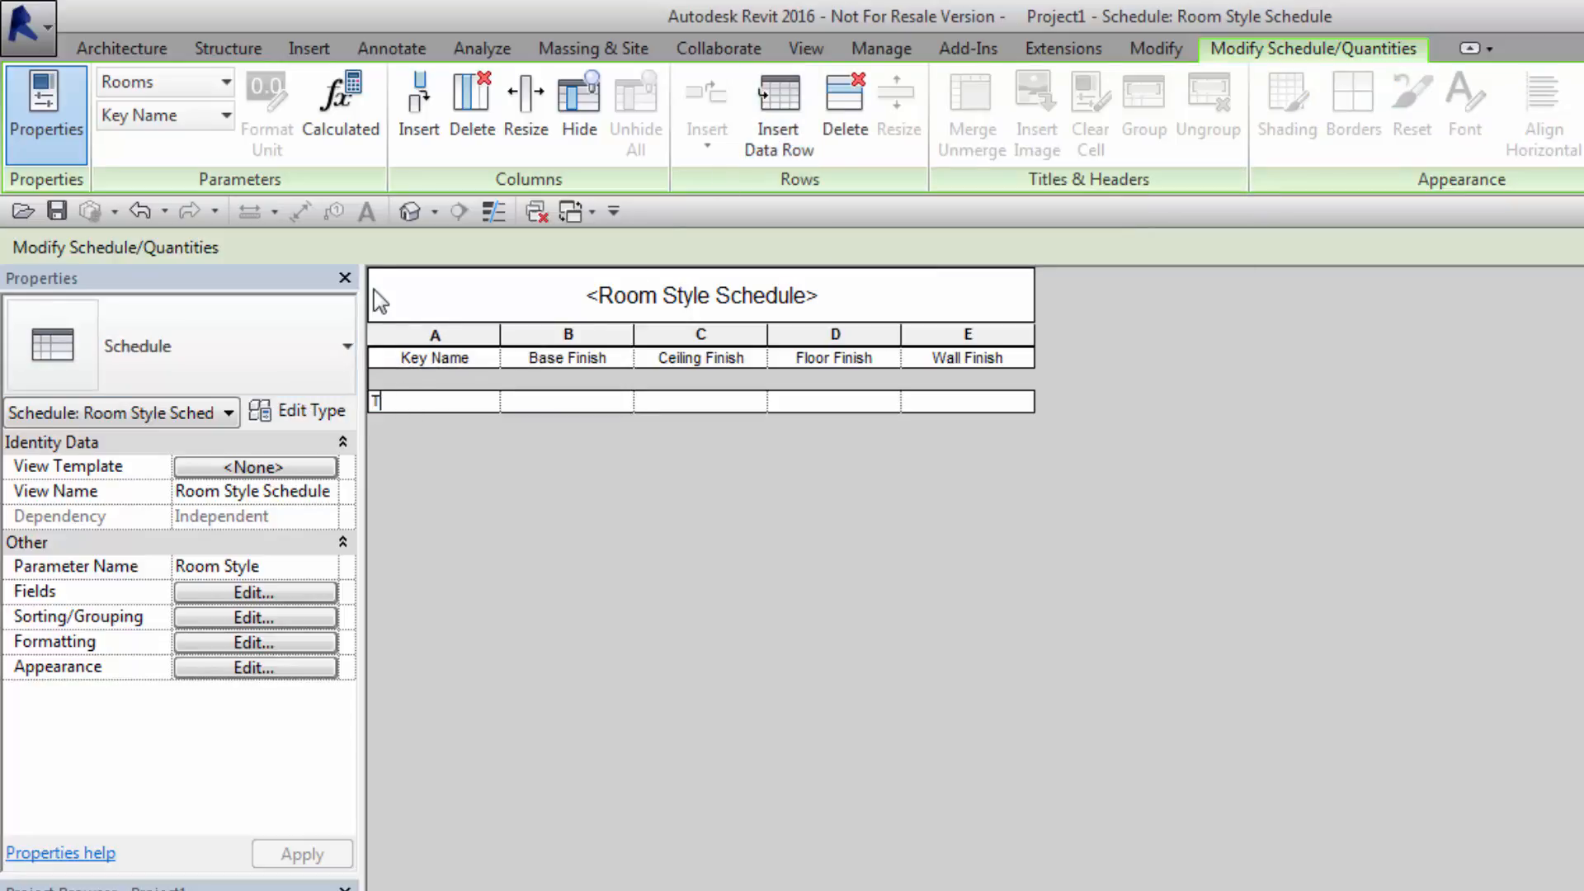
{"action": "key", "text": "BackSpace"}
{"action": "key", "text": "BackSpace"}
{"action": "type", "text": "yp"}
{"action": "key", "text": "BackSpace"}
{"action": "key", "text": "BackSpace"}
{"action": "key", "text": "BackSpace"}
{"action": "type", "text": "TypClassRoom"}
Set the TypClassRoom key's base finish to V-1 and its ceiling finish to ACT-4.
{"action": "left_click", "coordinate": [603, 404]}
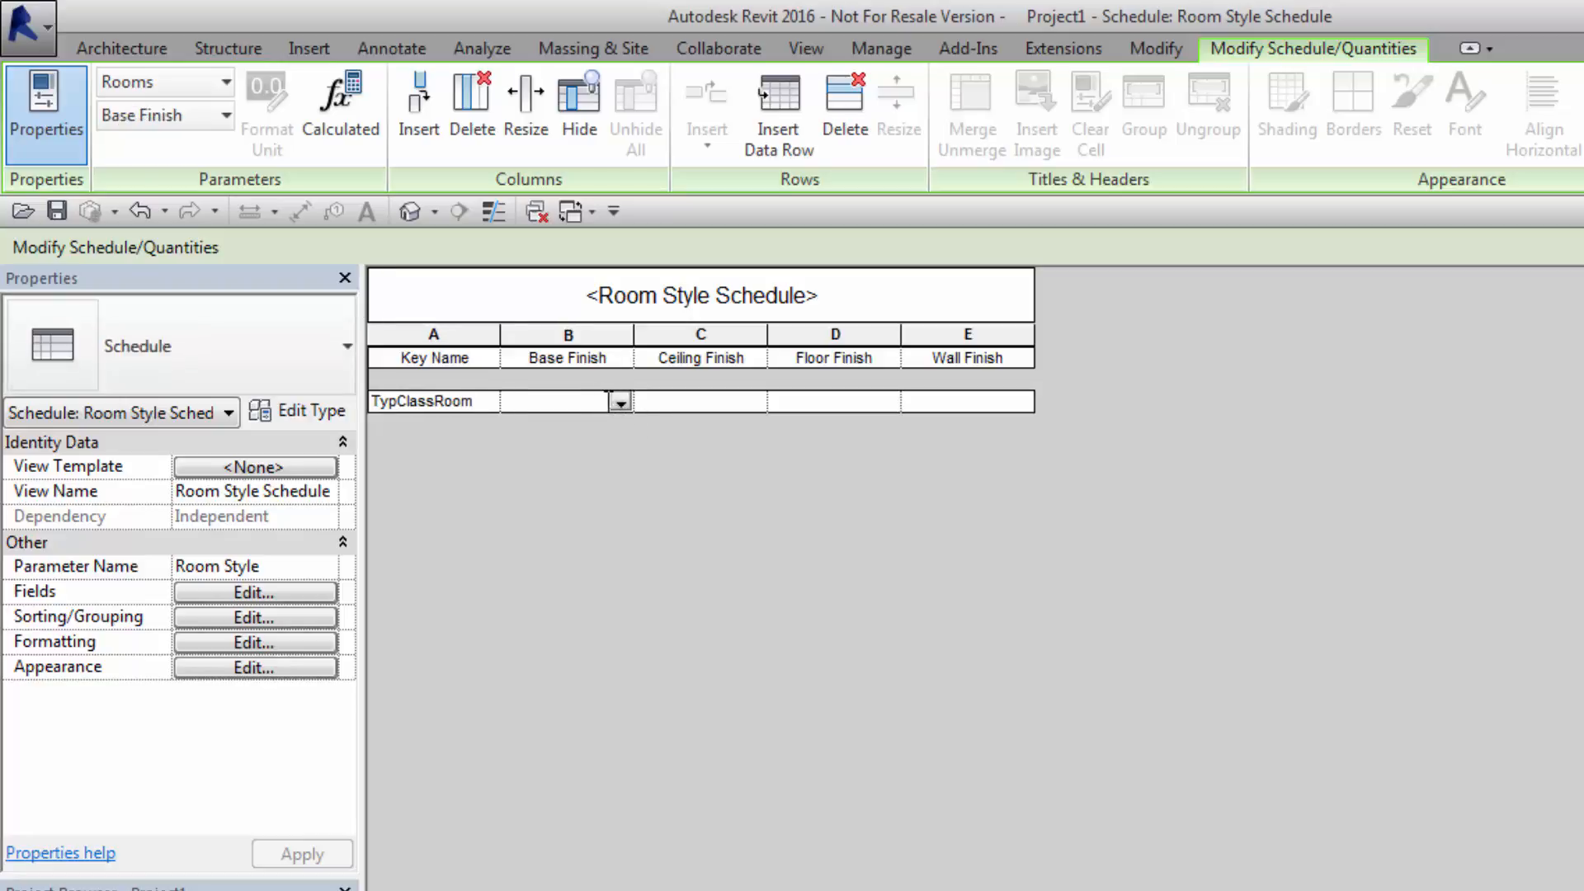
{"action": "type", "text": "V"}
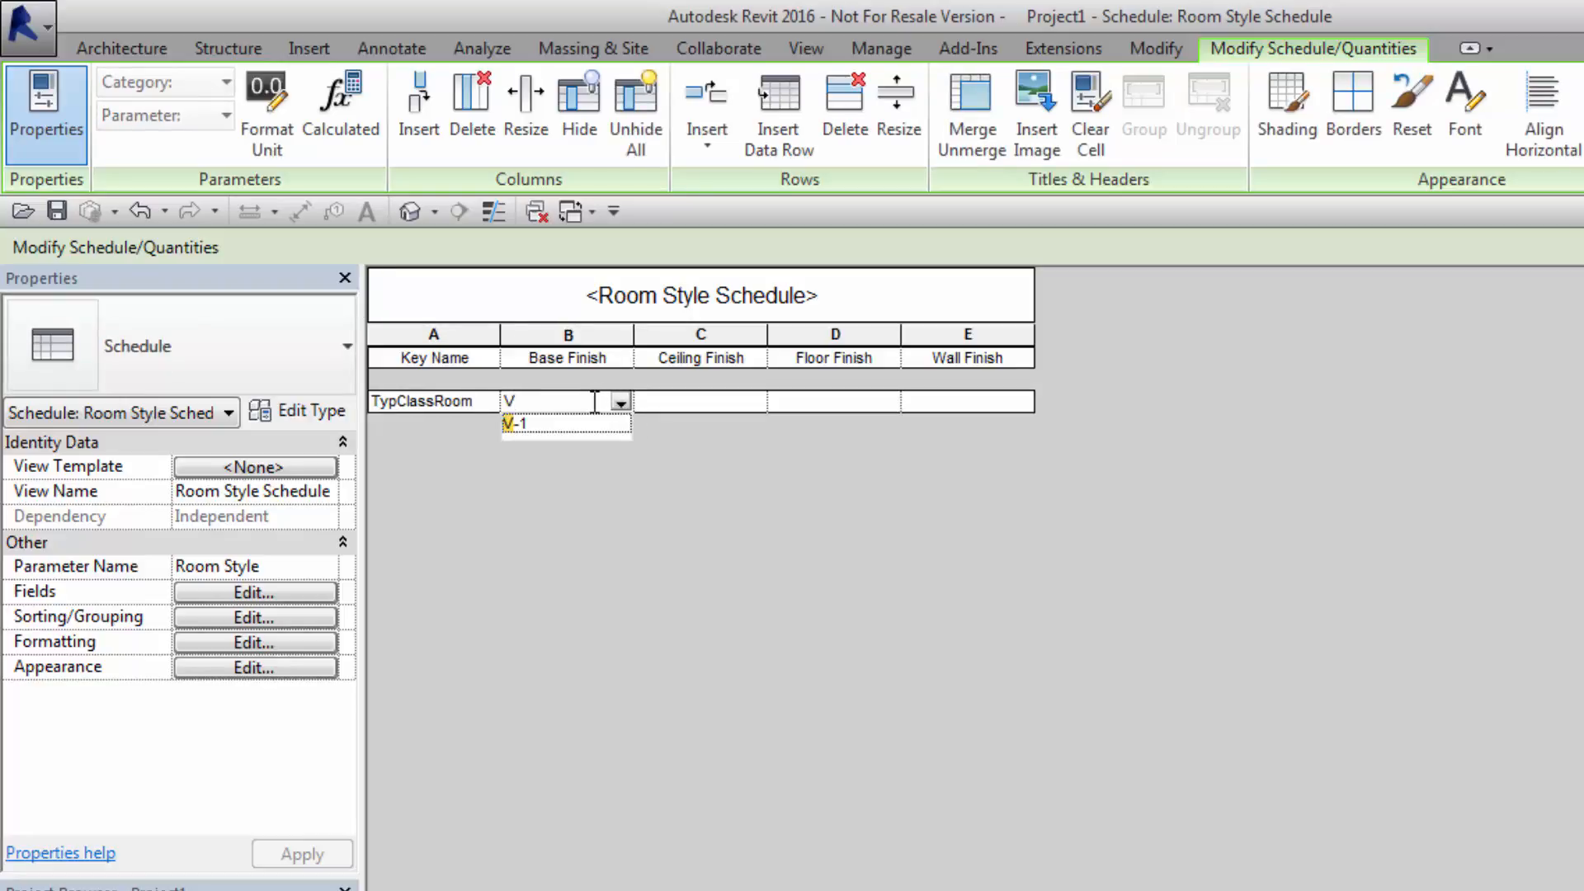
{"action": "type", "text": "-1"}
{"action": "left_click", "coordinate": [708, 409]}
{"action": "type", "text": "A"}
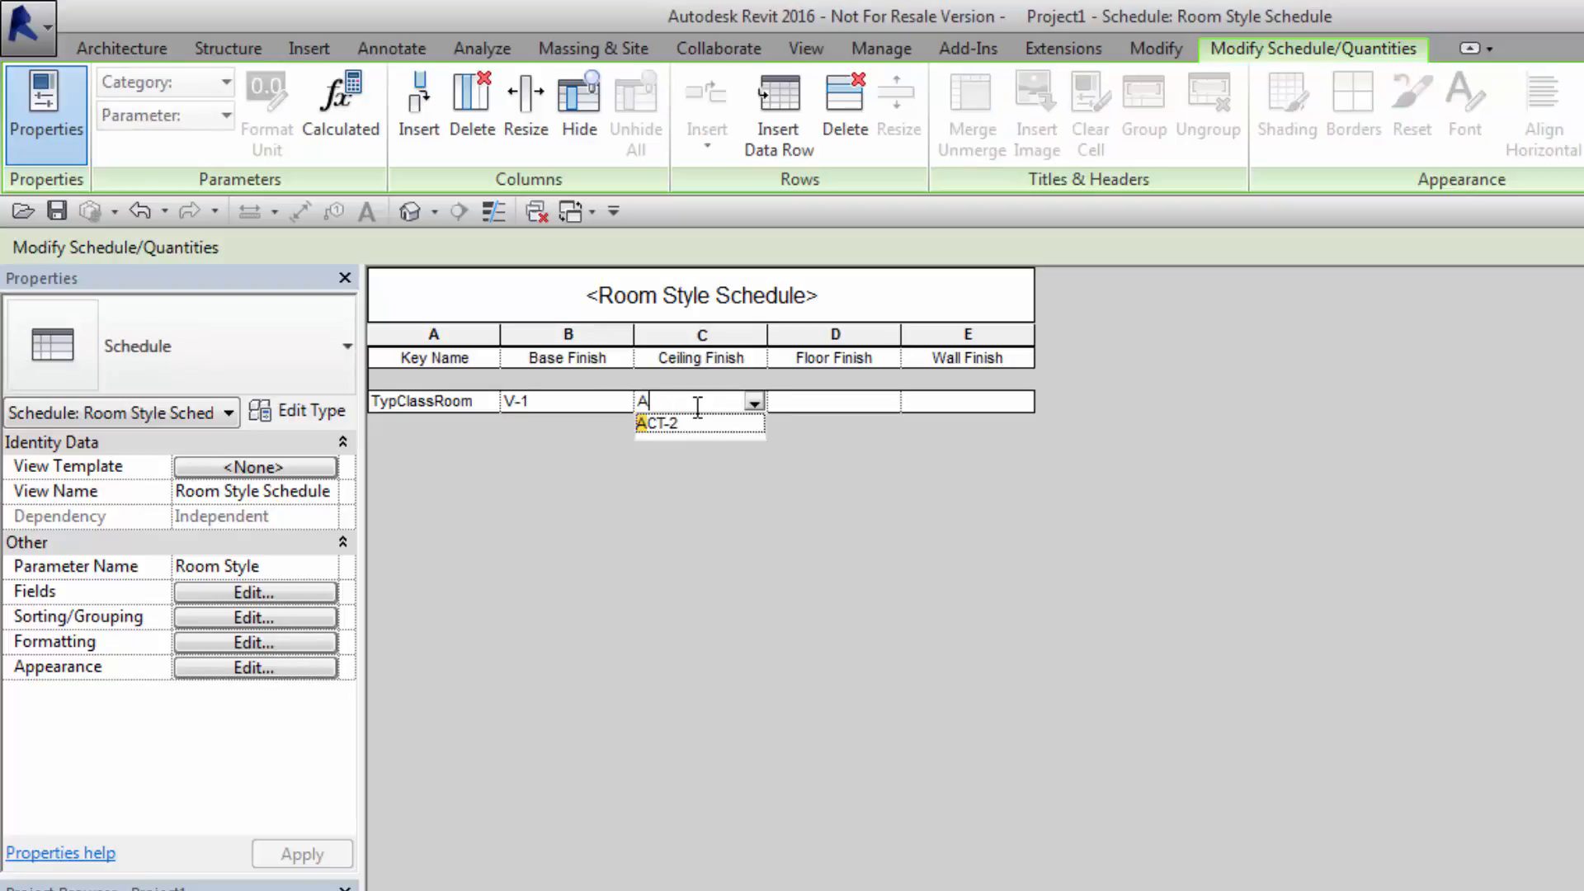
{"action": "type", "text": "CT-4"}
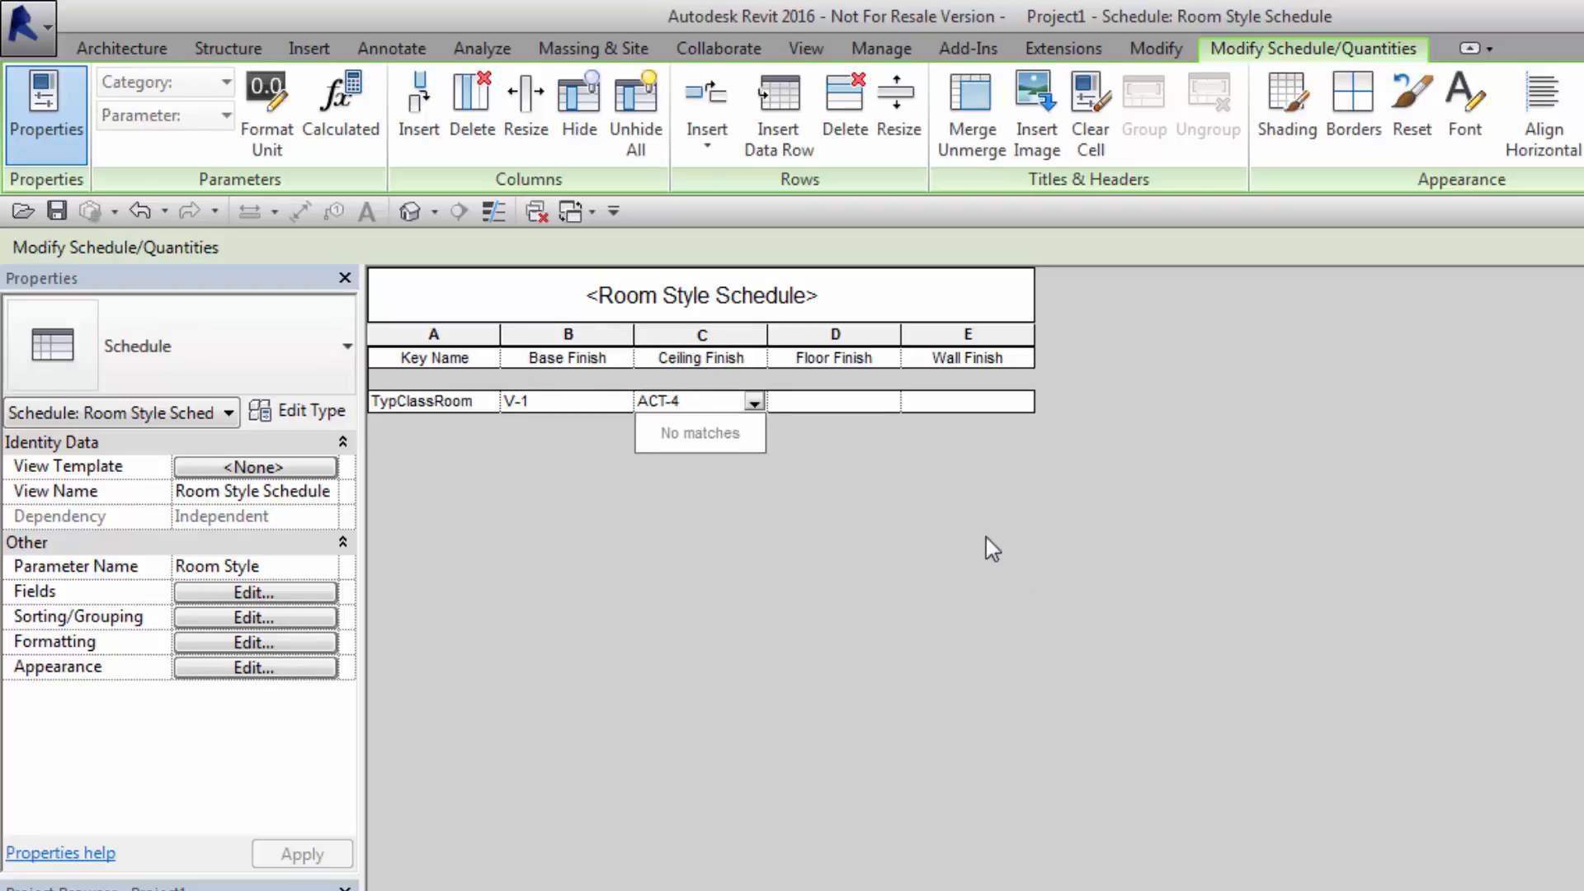
Set the TypClassRoom key's floor finish to CRPT-3 and wall finish to PT-3, and insert another data row.
{"action": "left_click", "coordinate": [854, 394]}
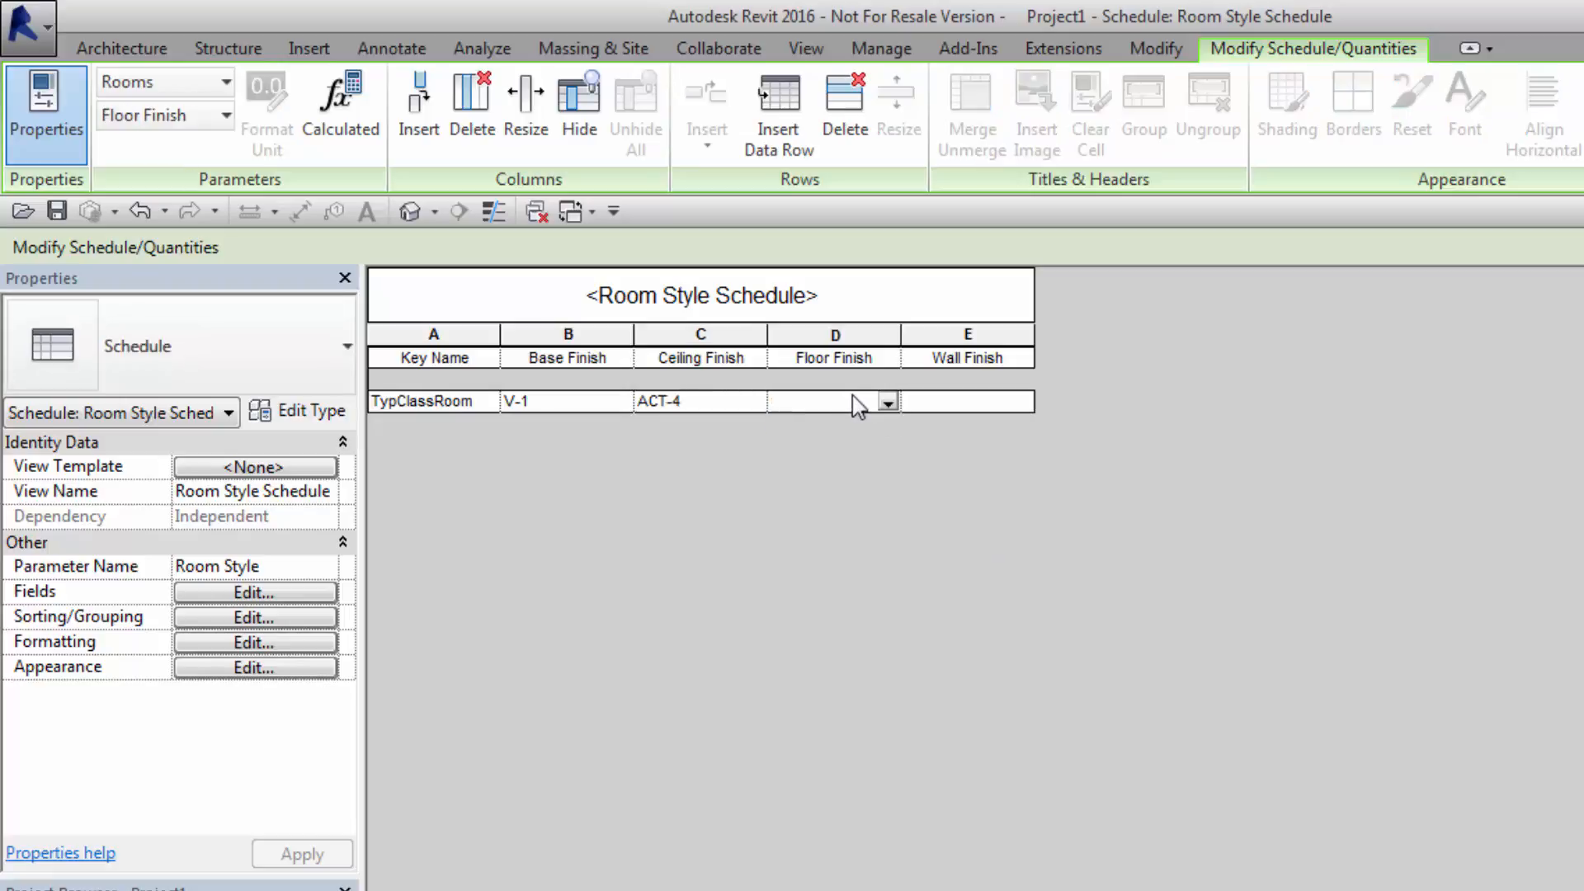
{"action": "type", "text": "CRPT-3"}
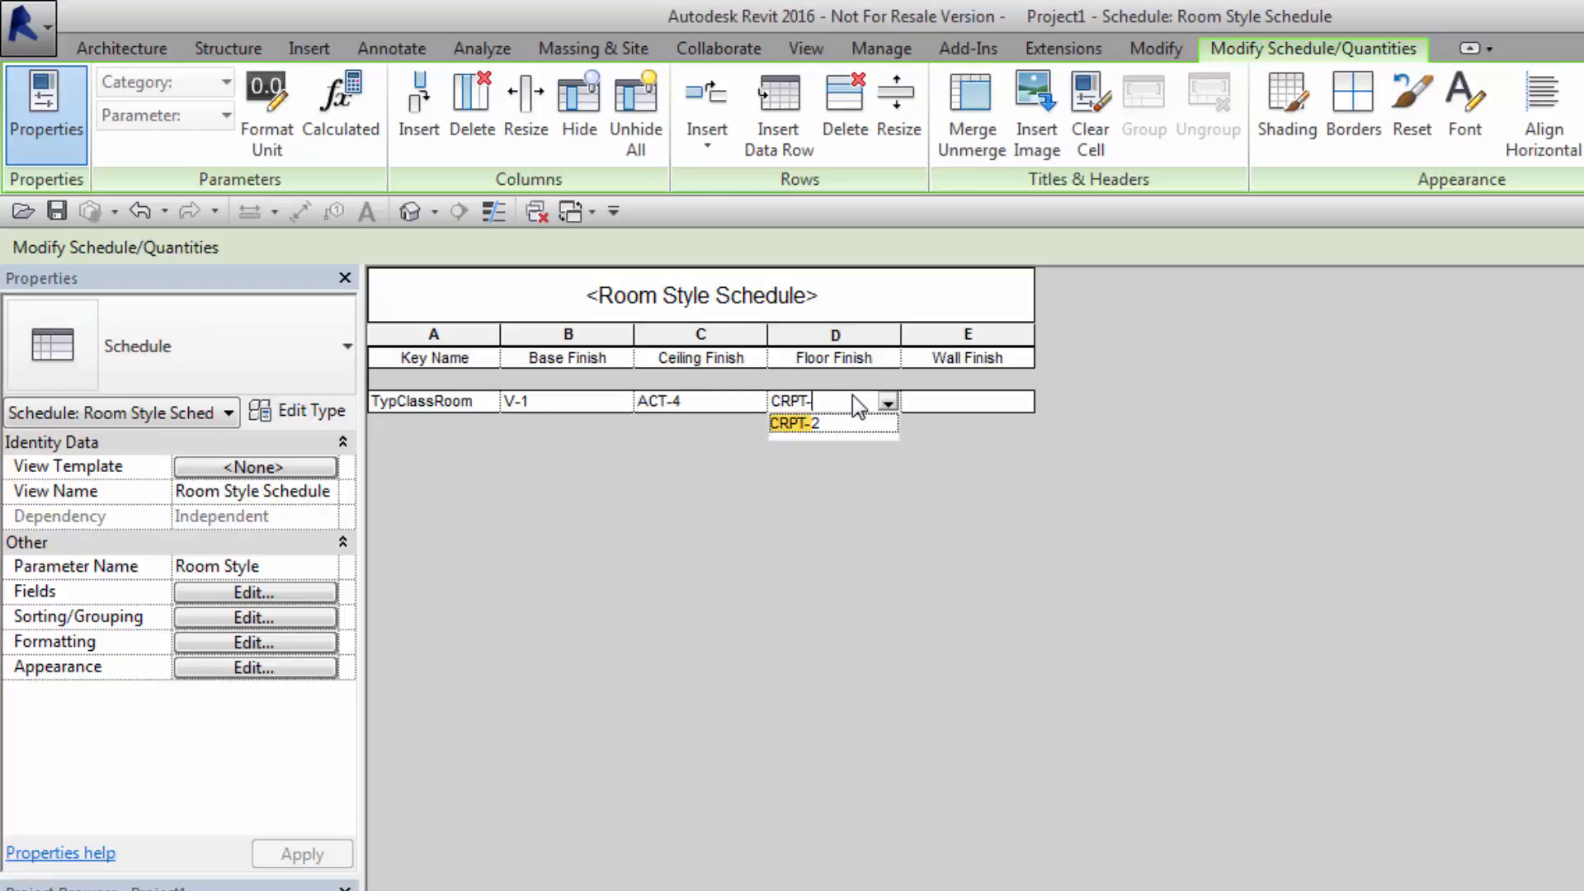
{"action": "left_click", "coordinate": [949, 402]}
{"action": "type", "text": "PT-5"}
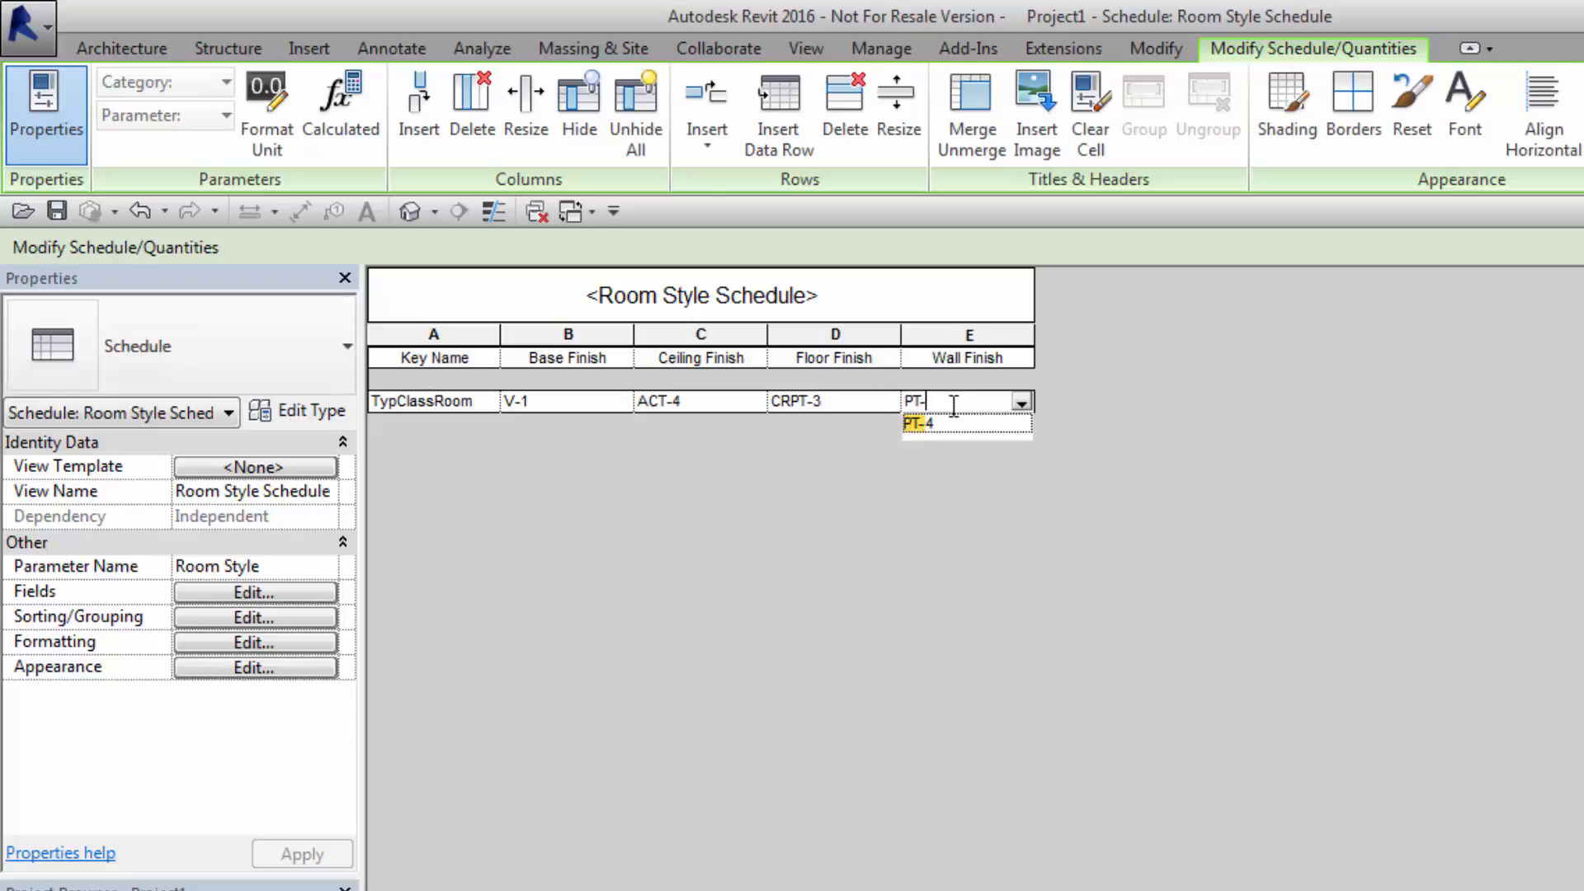
{"action": "key", "text": "BackSpace"}
{"action": "type", "text": "3"}
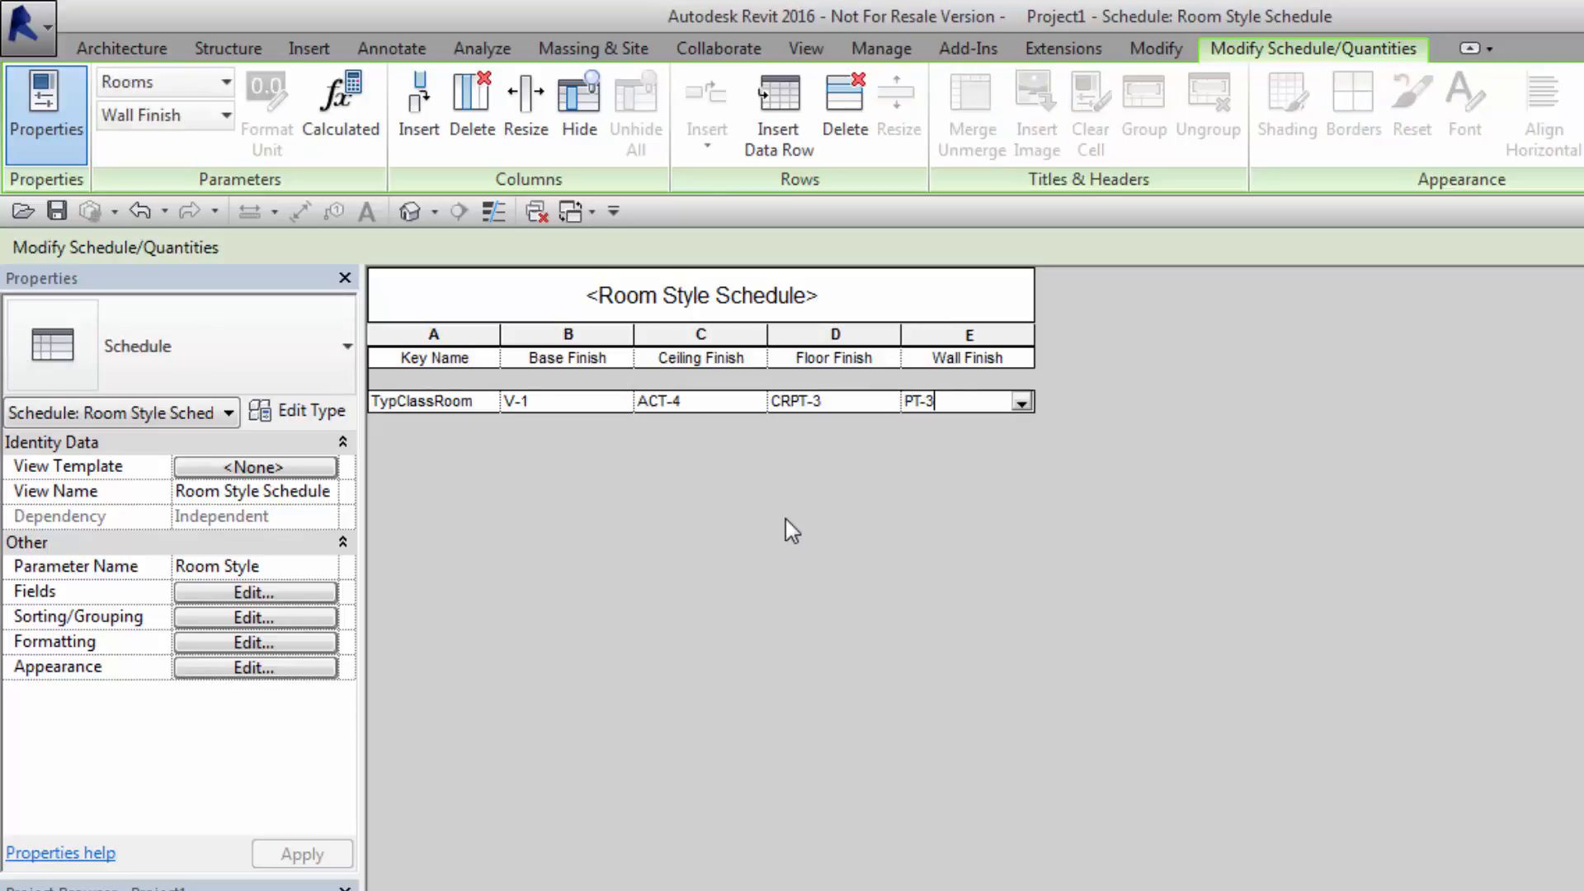
{"action": "left_click", "coordinate": [787, 142]}
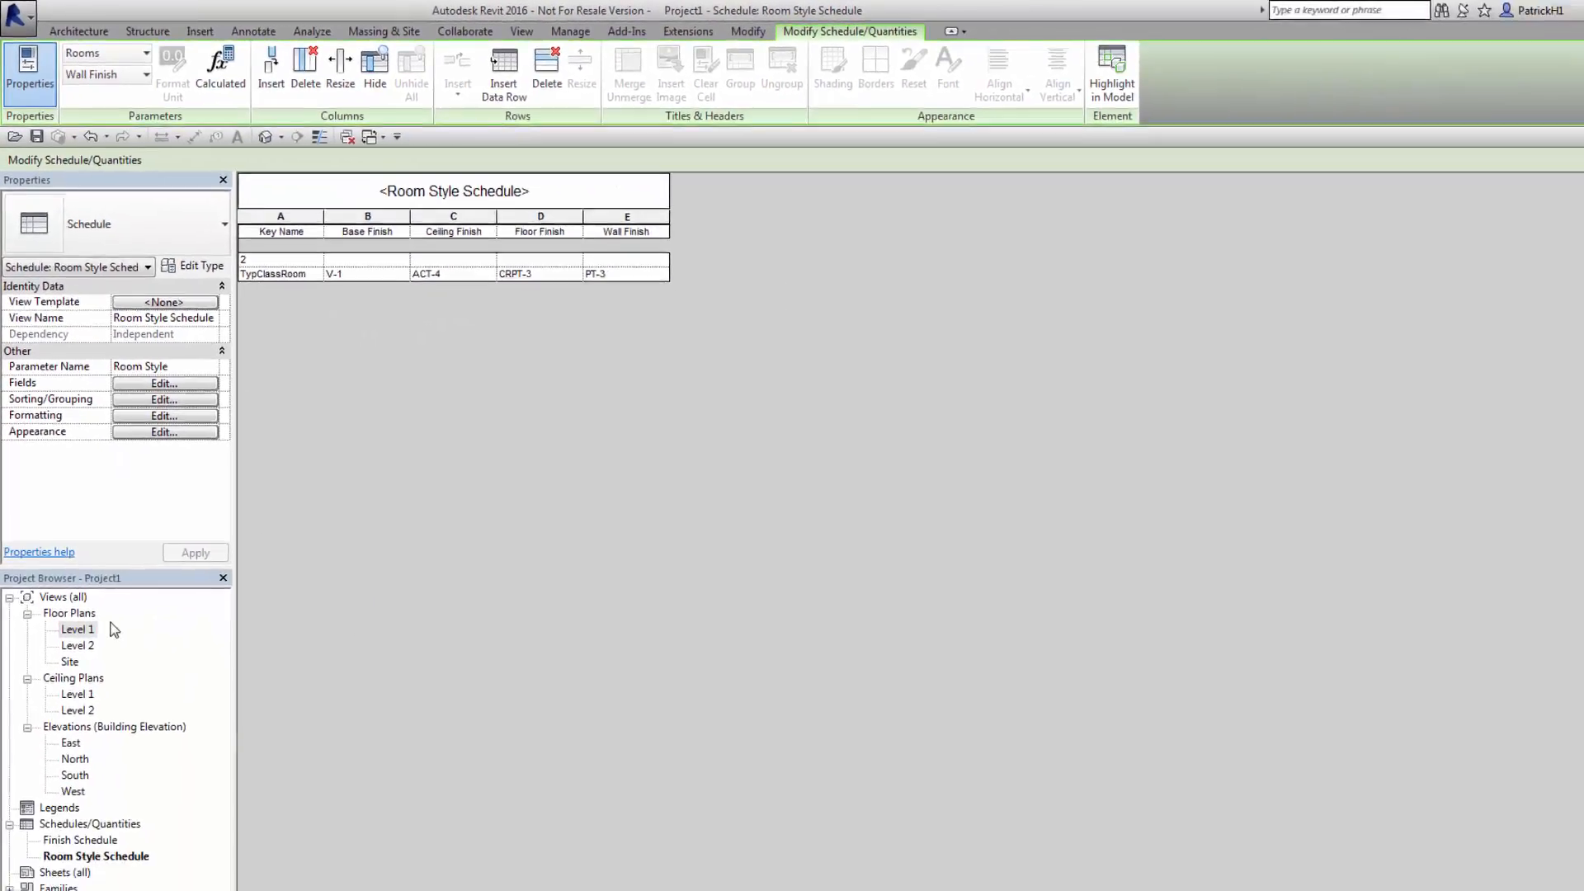
Open the Level 1 floor plan and select the office rooms 1, 2, 4, 6 and 7 together.
{"action": "double_click", "coordinate": [101, 827]}
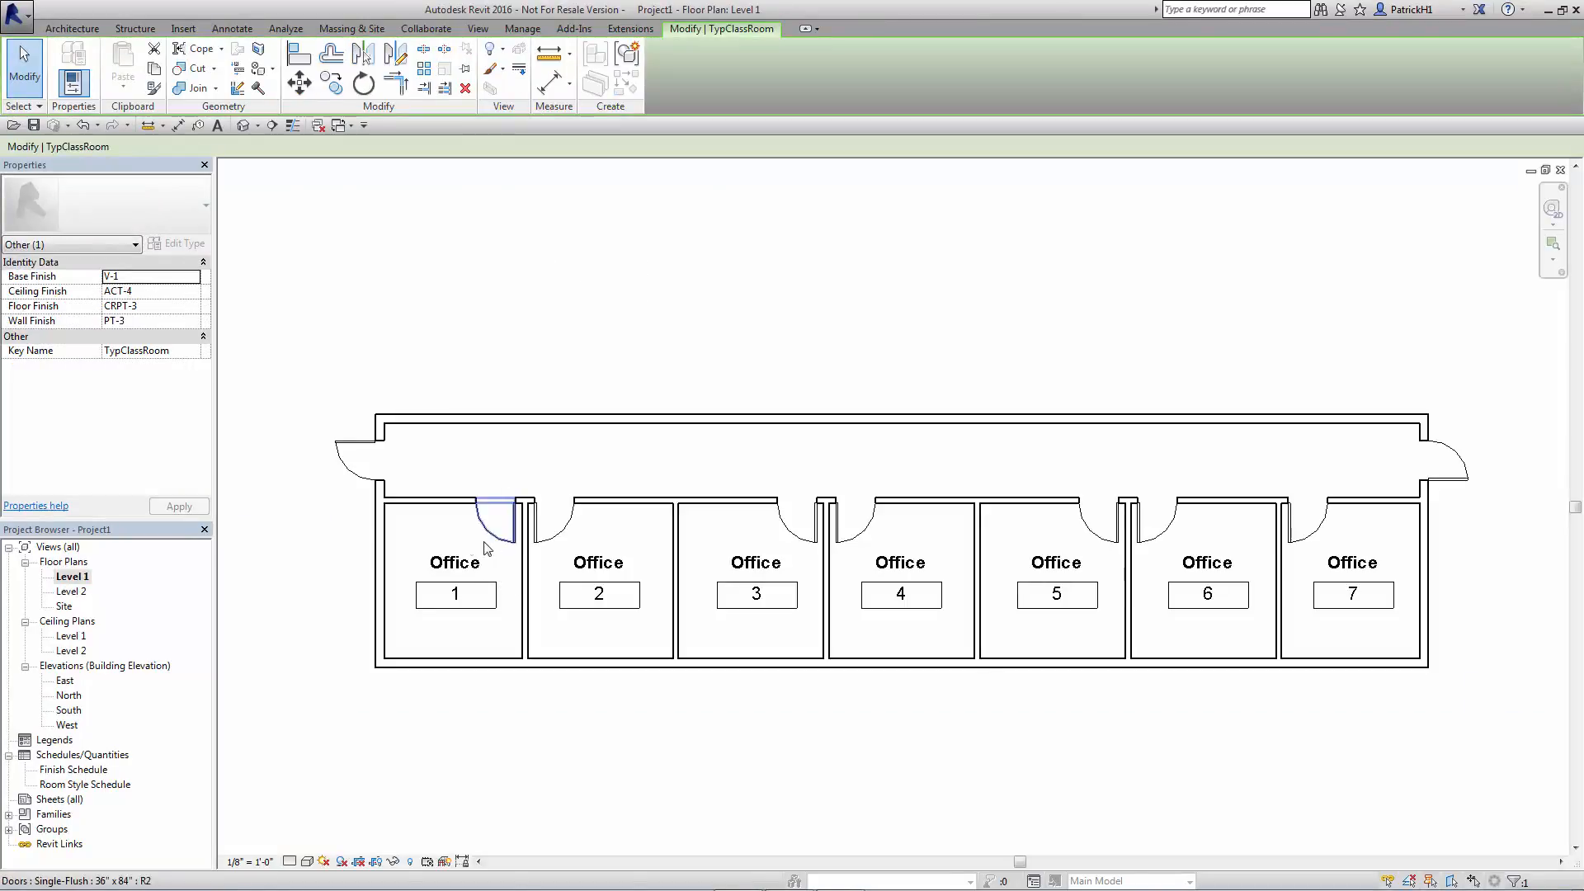
{"action": "left_click", "coordinate": [419, 535]}
{"action": "left_click", "coordinate": [420, 536]}
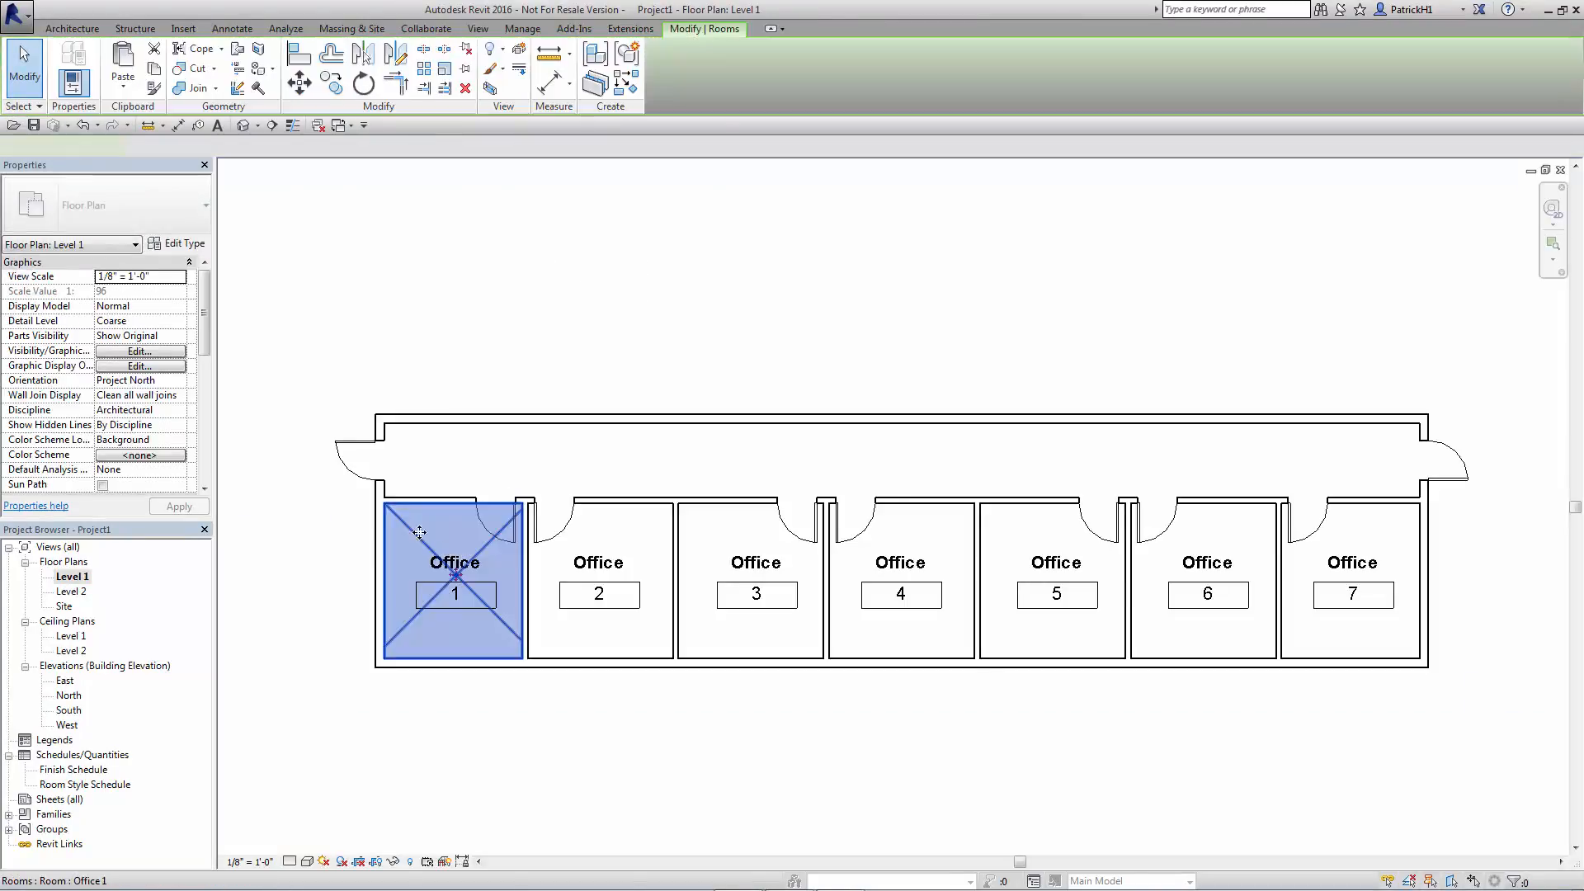
{"action": "left_click", "coordinate": [648, 533], "text": "ctrl"}
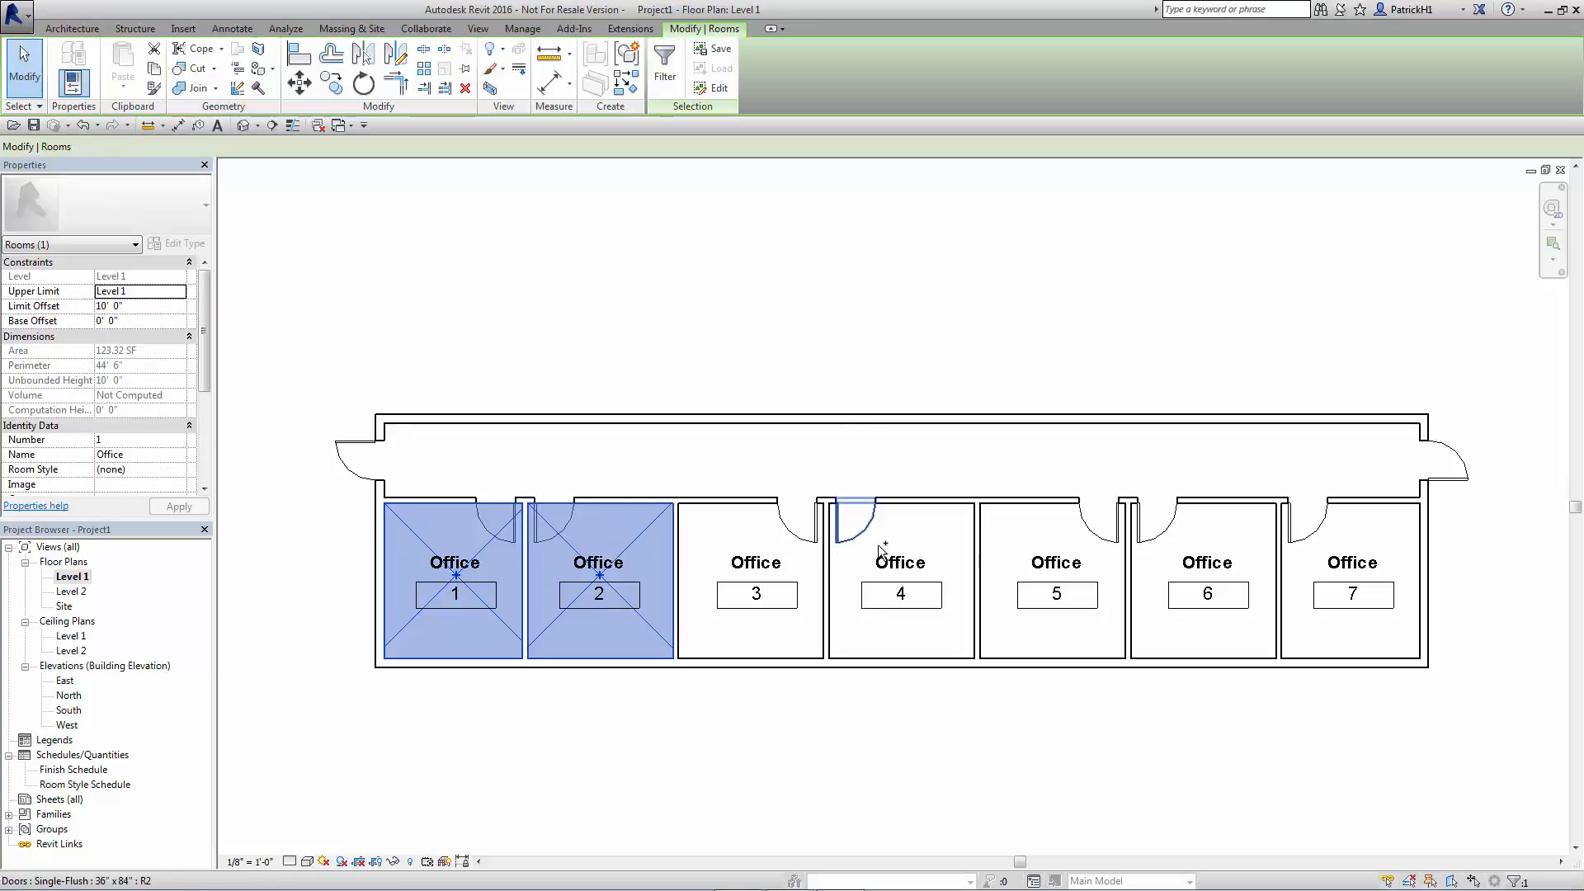
{"action": "left_click", "coordinate": [942, 532], "text": "ctrl"}
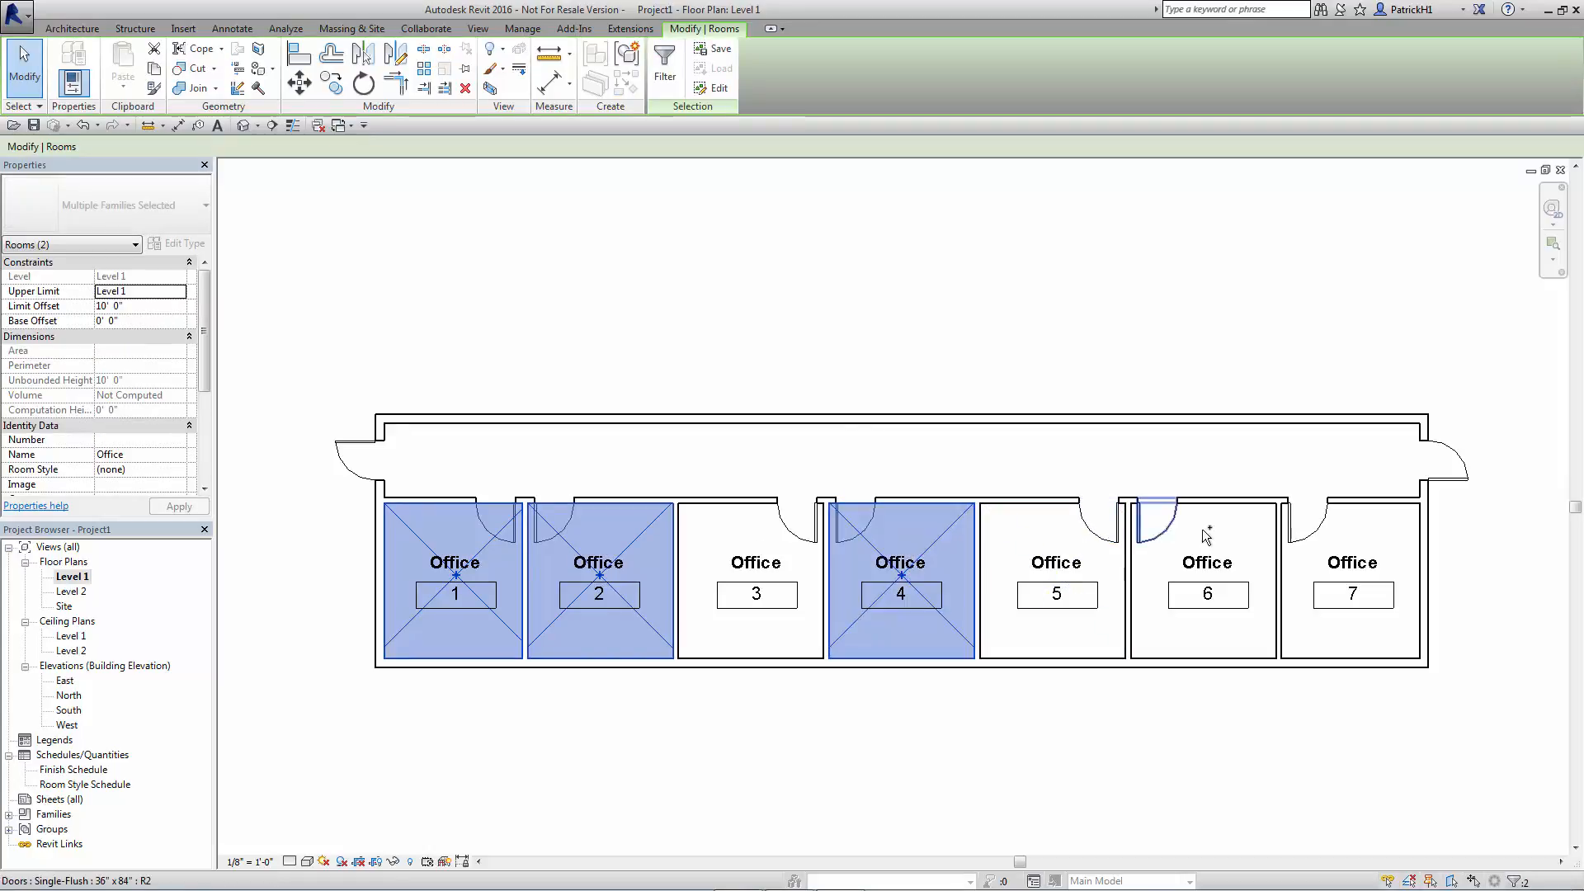
{"action": "left_click", "coordinate": [1250, 528], "text": "ctrl"}
{"action": "left_click", "coordinate": [1402, 526], "text": "ctrl"}
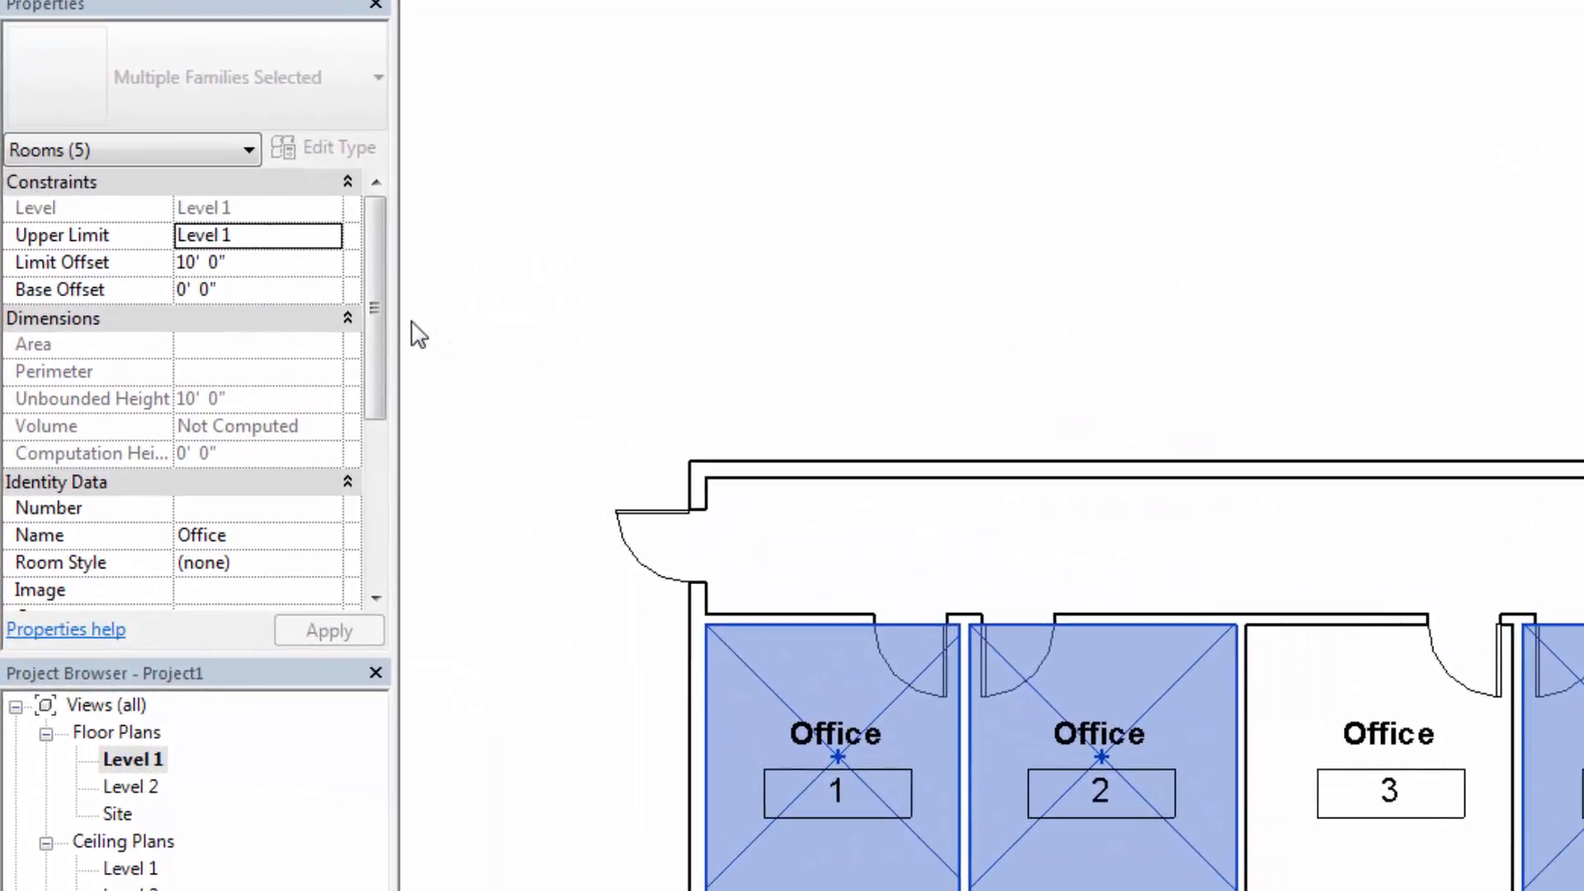
Set the selected rooms' Room Style to TypClassRoom, review their finish properties and clear the selection.
{"action": "left_click_drag", "start_coordinate": [378, 304], "coordinate": [379, 339]}
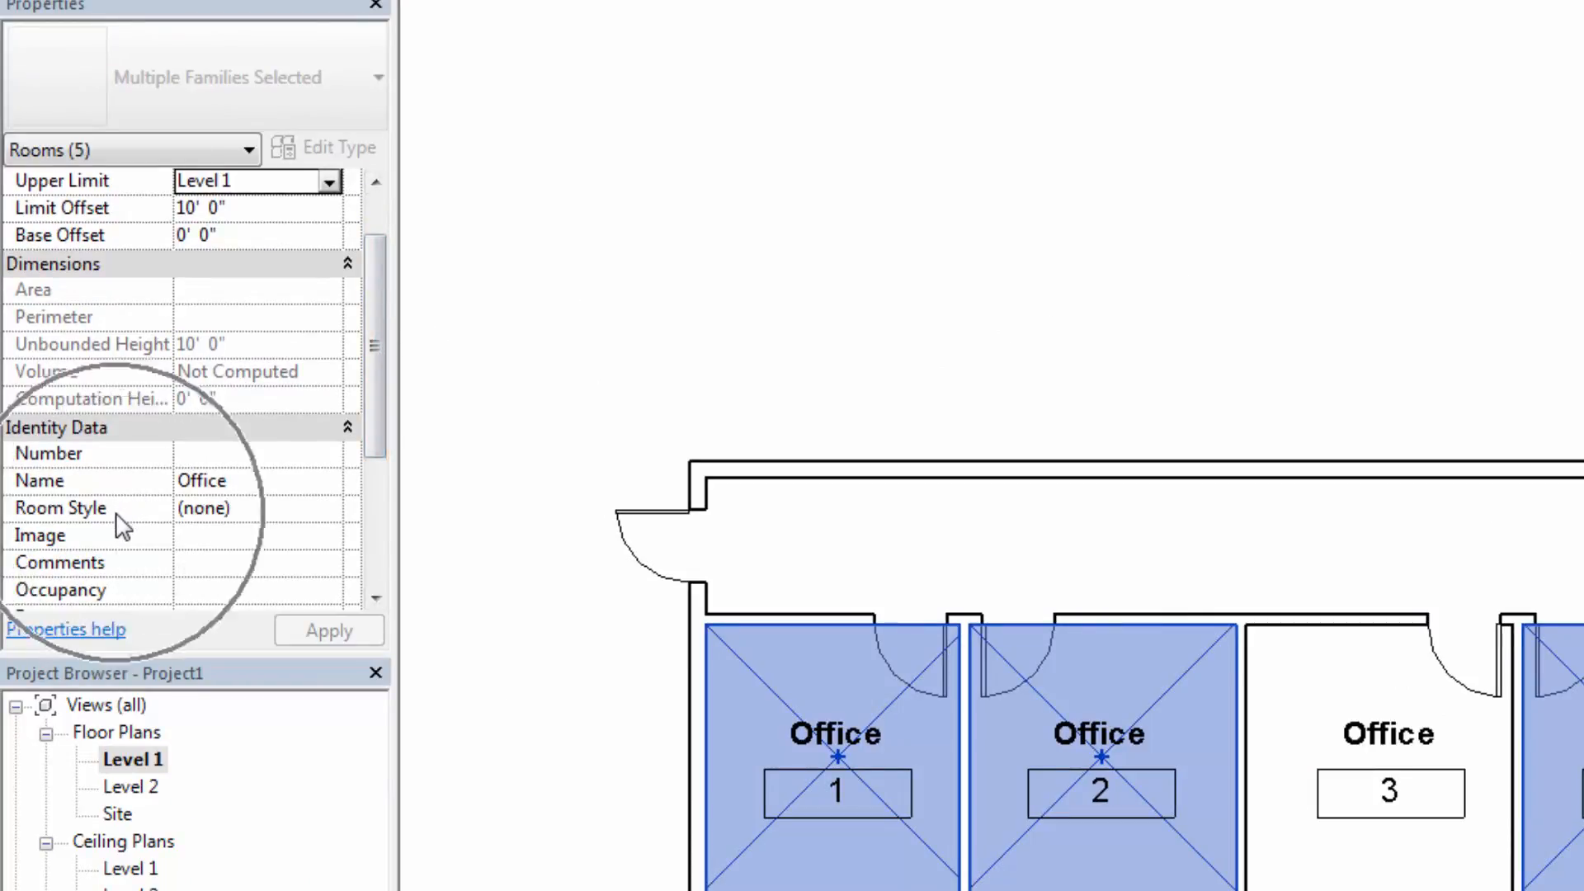
{"action": "left_click", "coordinate": [285, 508]}
{"action": "left_click", "coordinate": [329, 509]}
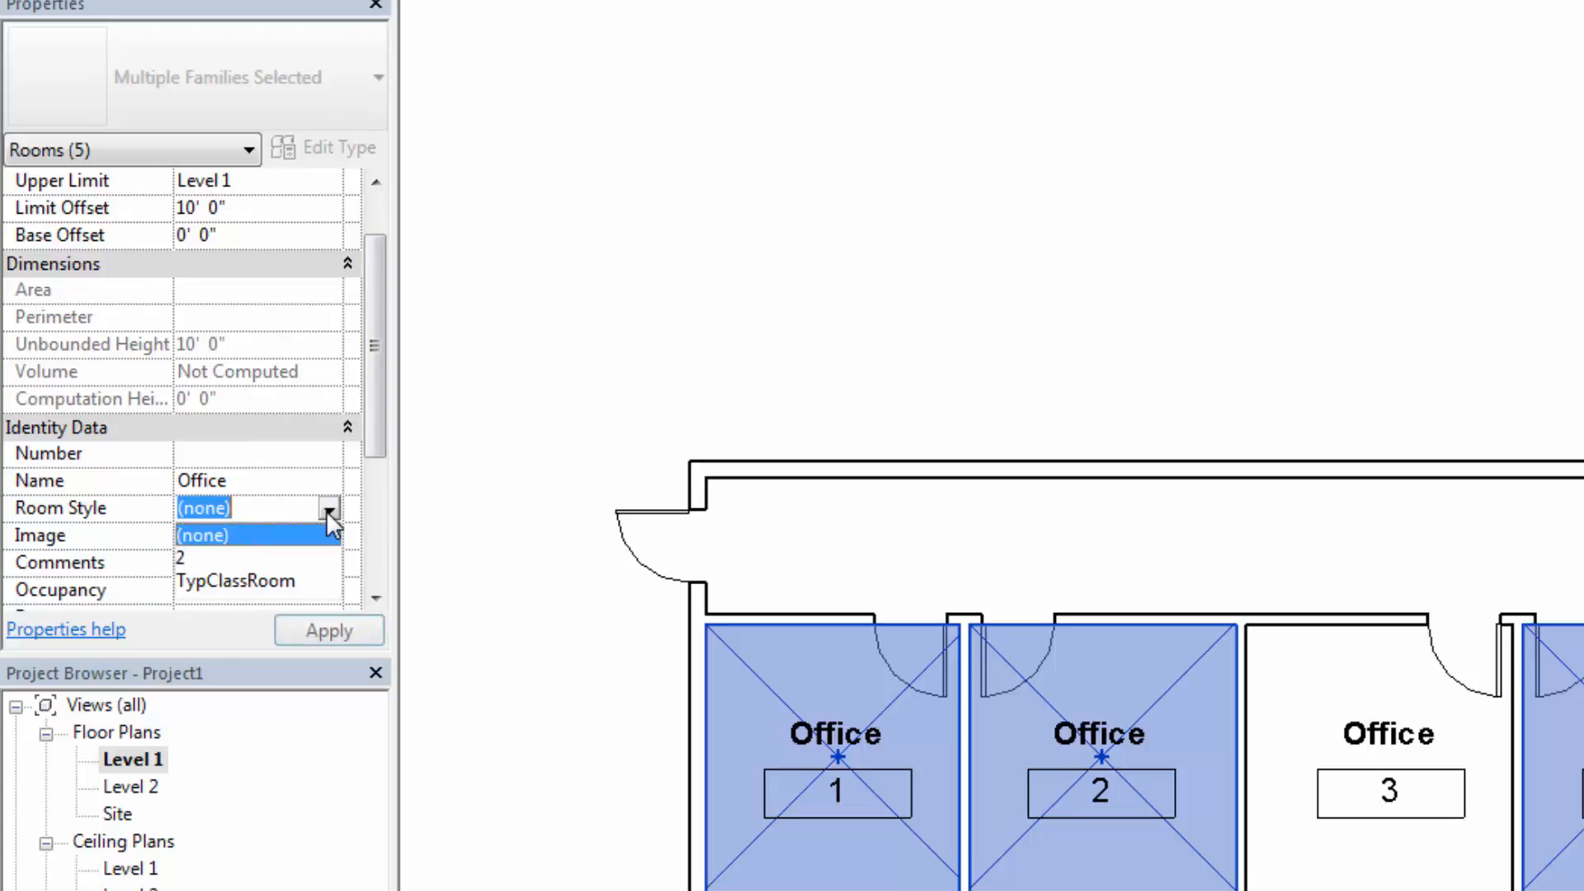
{"action": "left_click", "coordinate": [261, 582]}
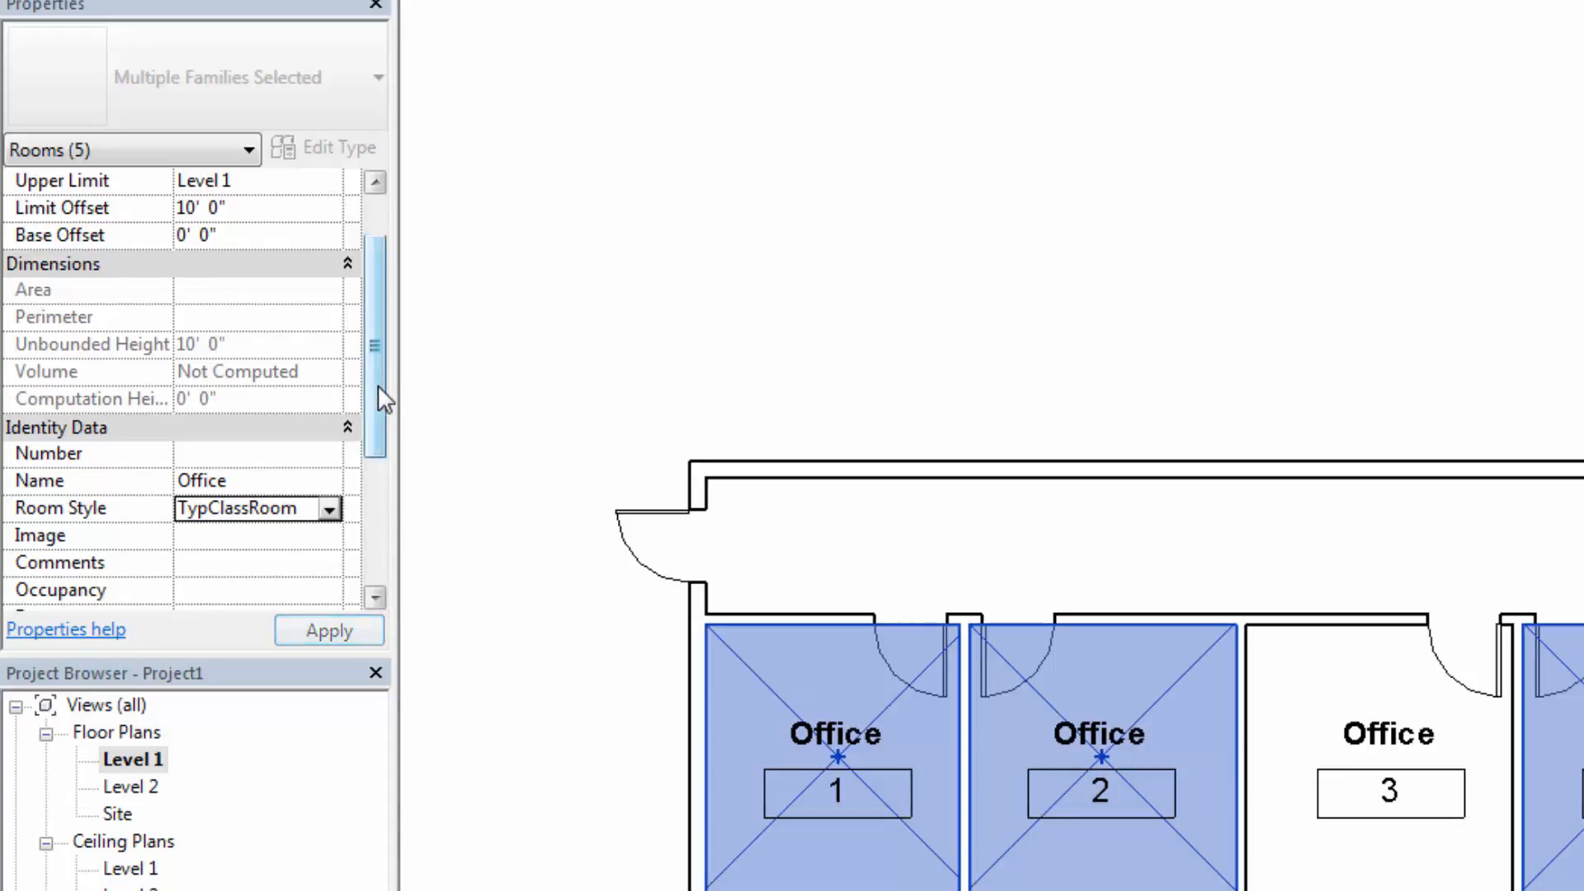
{"action": "left_click_drag", "start_coordinate": [378, 384], "coordinate": [386, 468]}
{"action": "scroll", "coordinate": [277, 427], "scroll_direction": "down", "scroll_amount": 1}
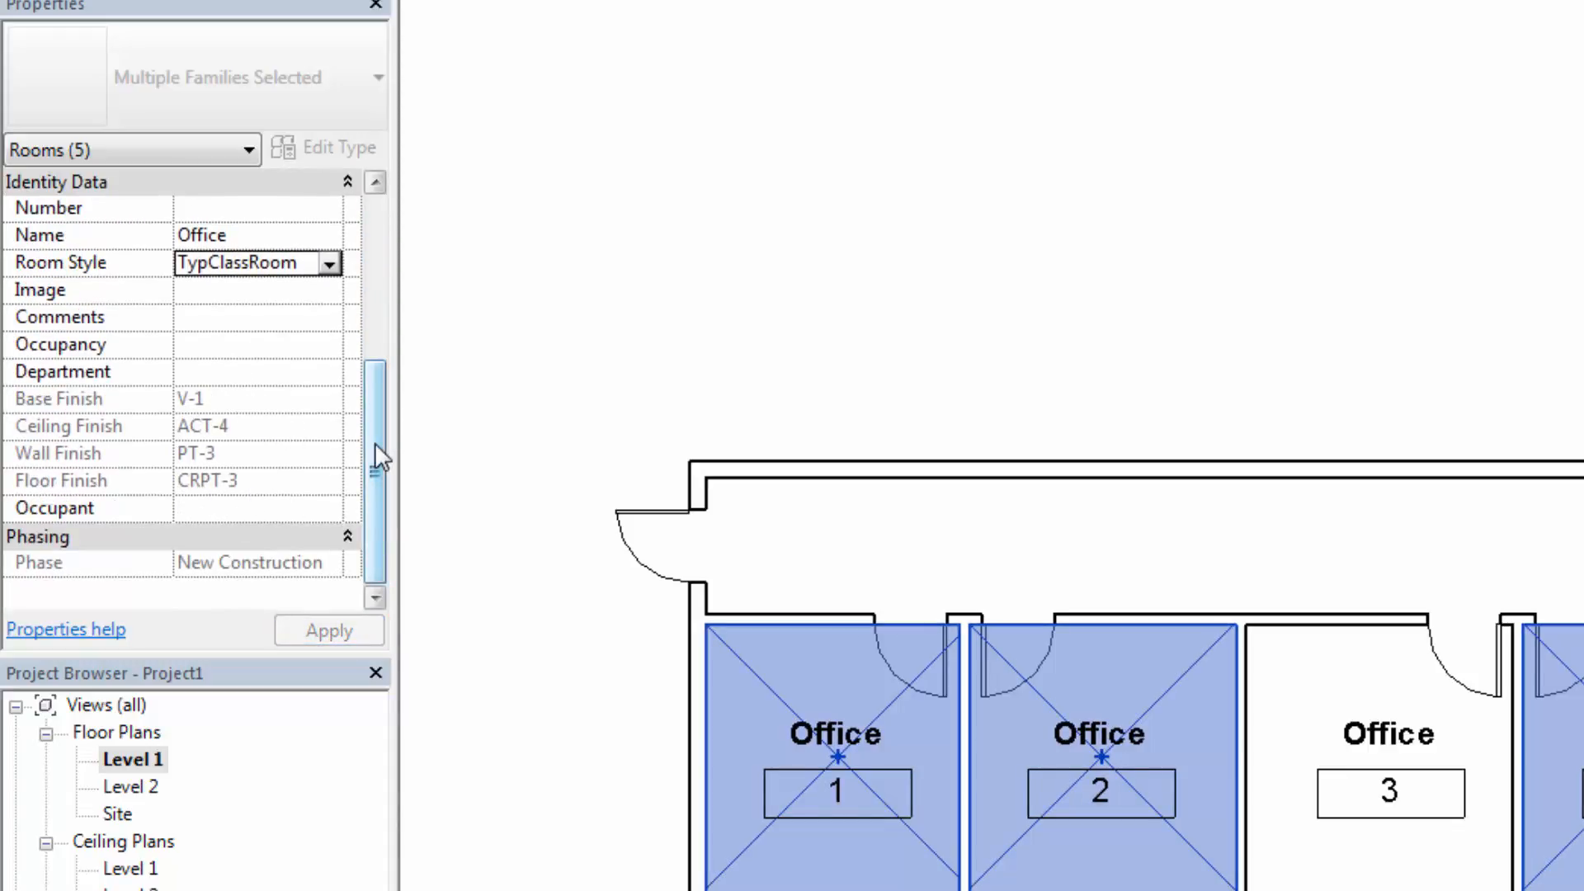
{"action": "left_click", "coordinate": [682, 283]}
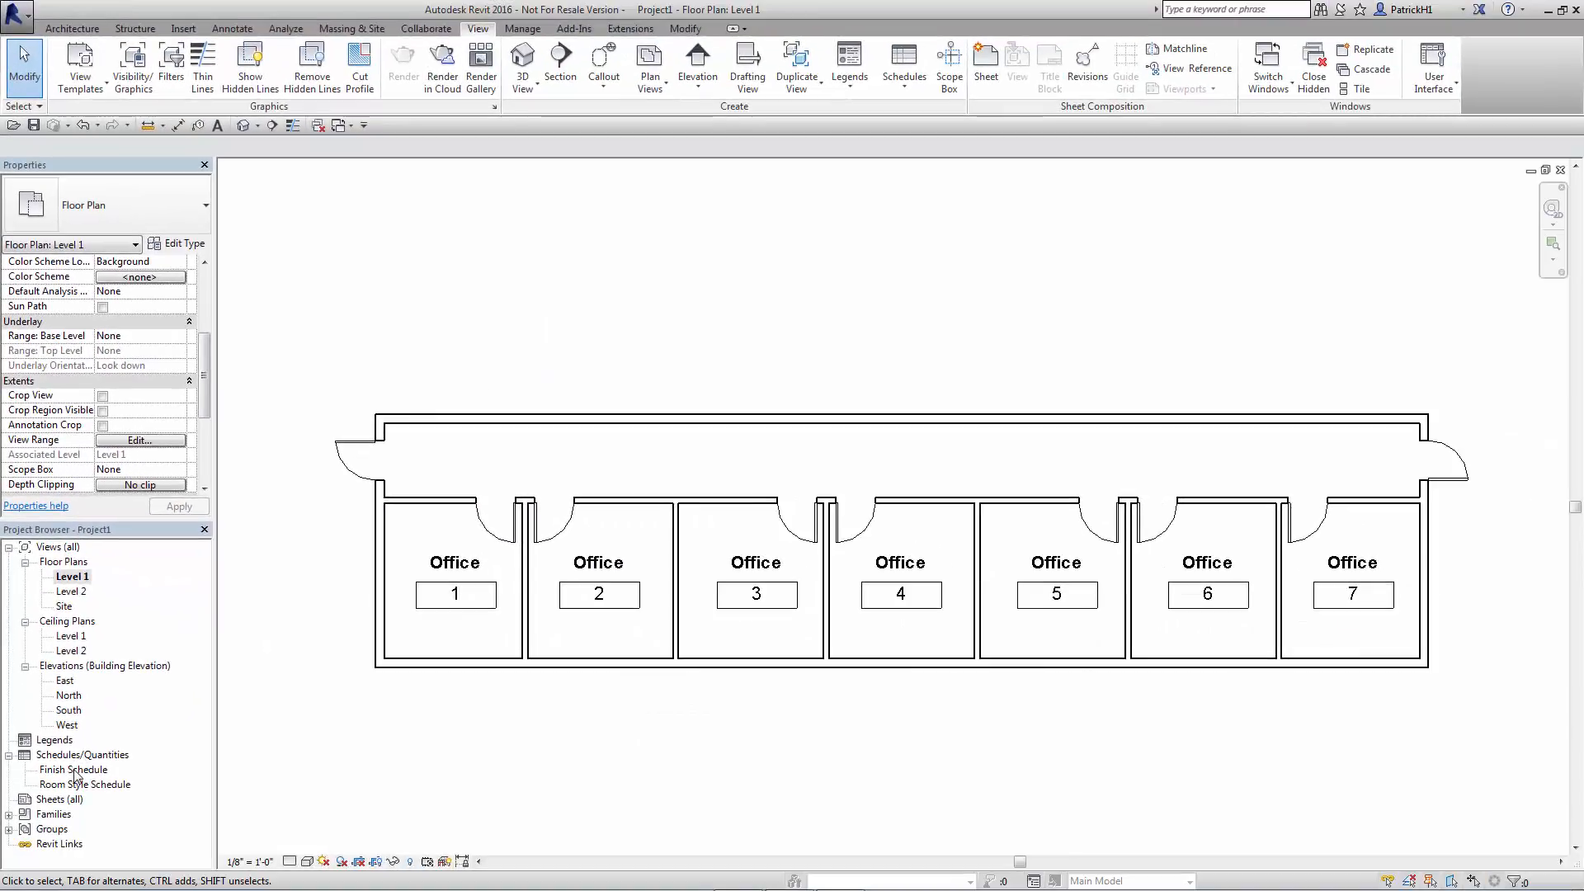
Check the room finishes in the Finish Schedule, and set the TypClassRoom key's base finish to V-6 in the Room Style Schedule.
{"action": "left_click", "coordinate": [73, 769]}
{"action": "double_click", "coordinate": [74, 769]}
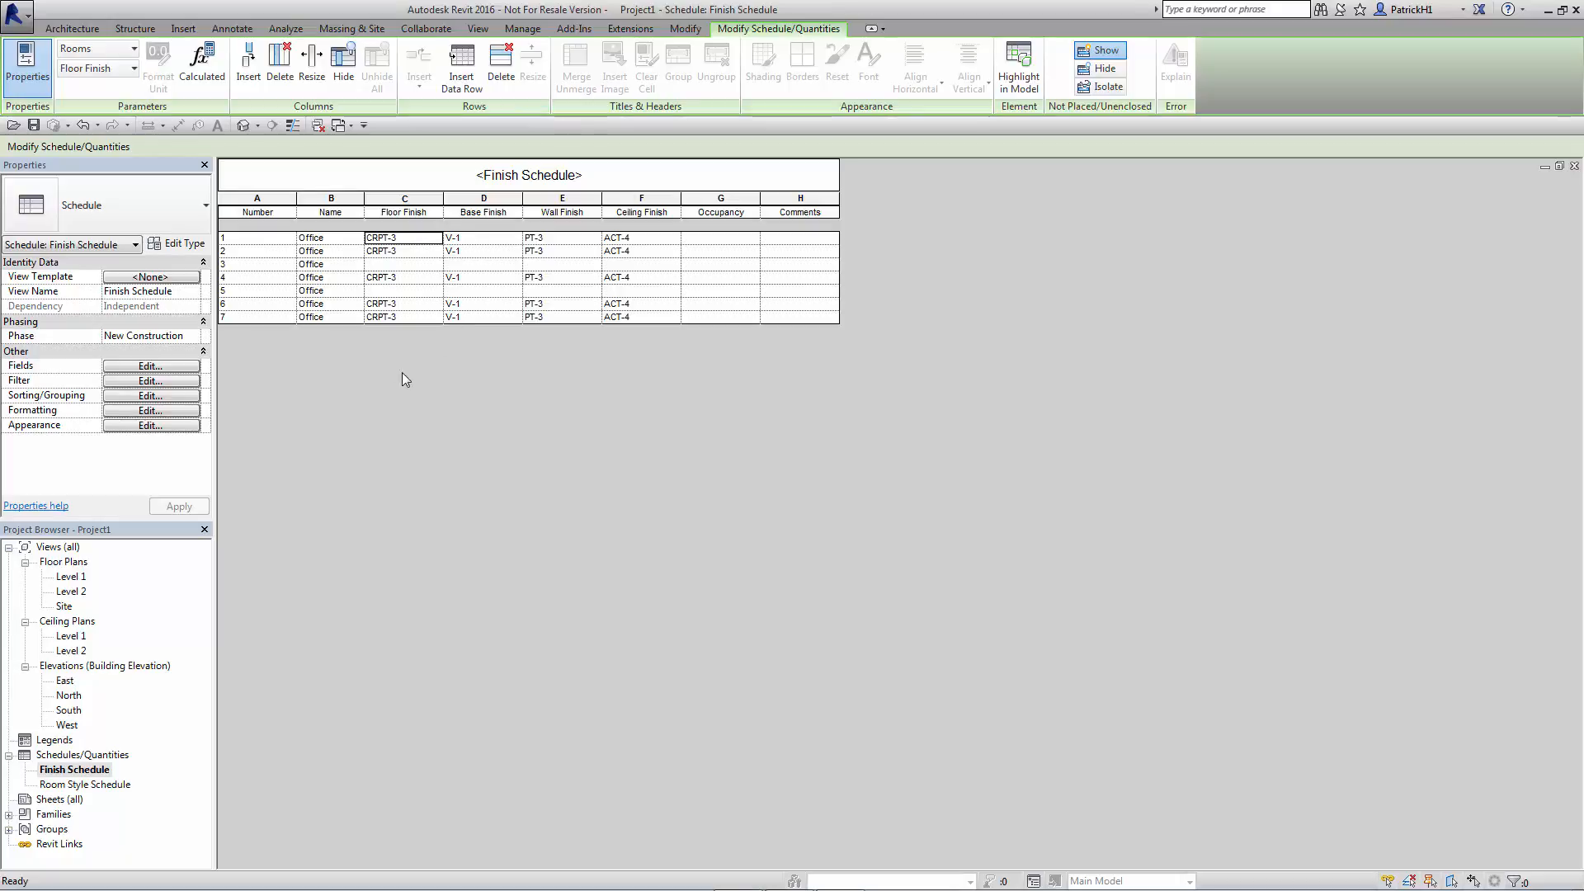
{"action": "double_click", "coordinate": [86, 784]}
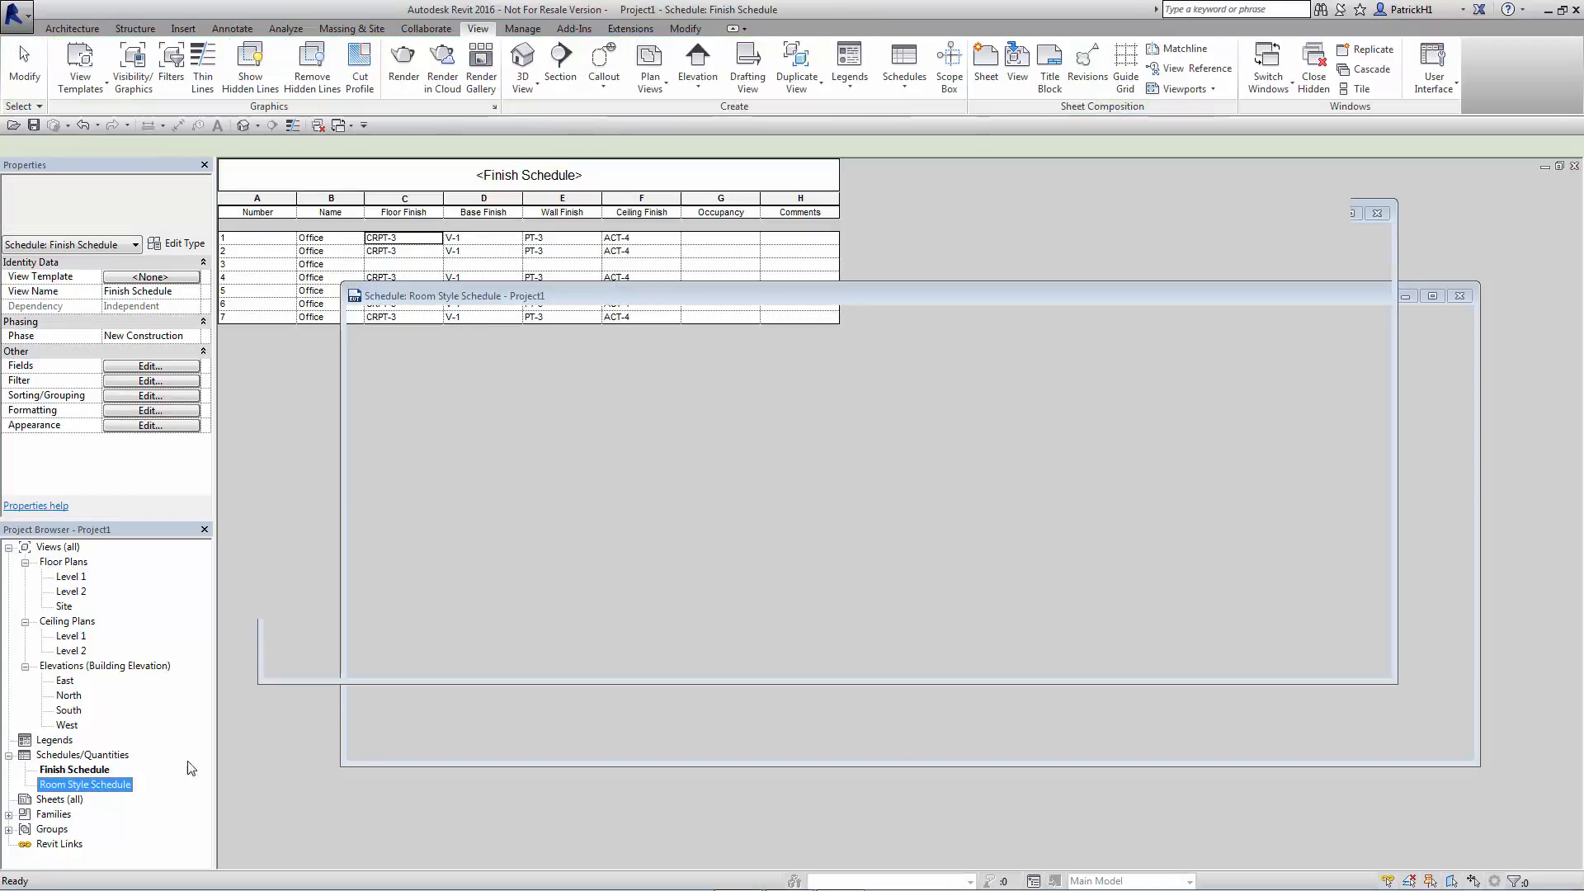
{"action": "left_click", "coordinate": [343, 251]}
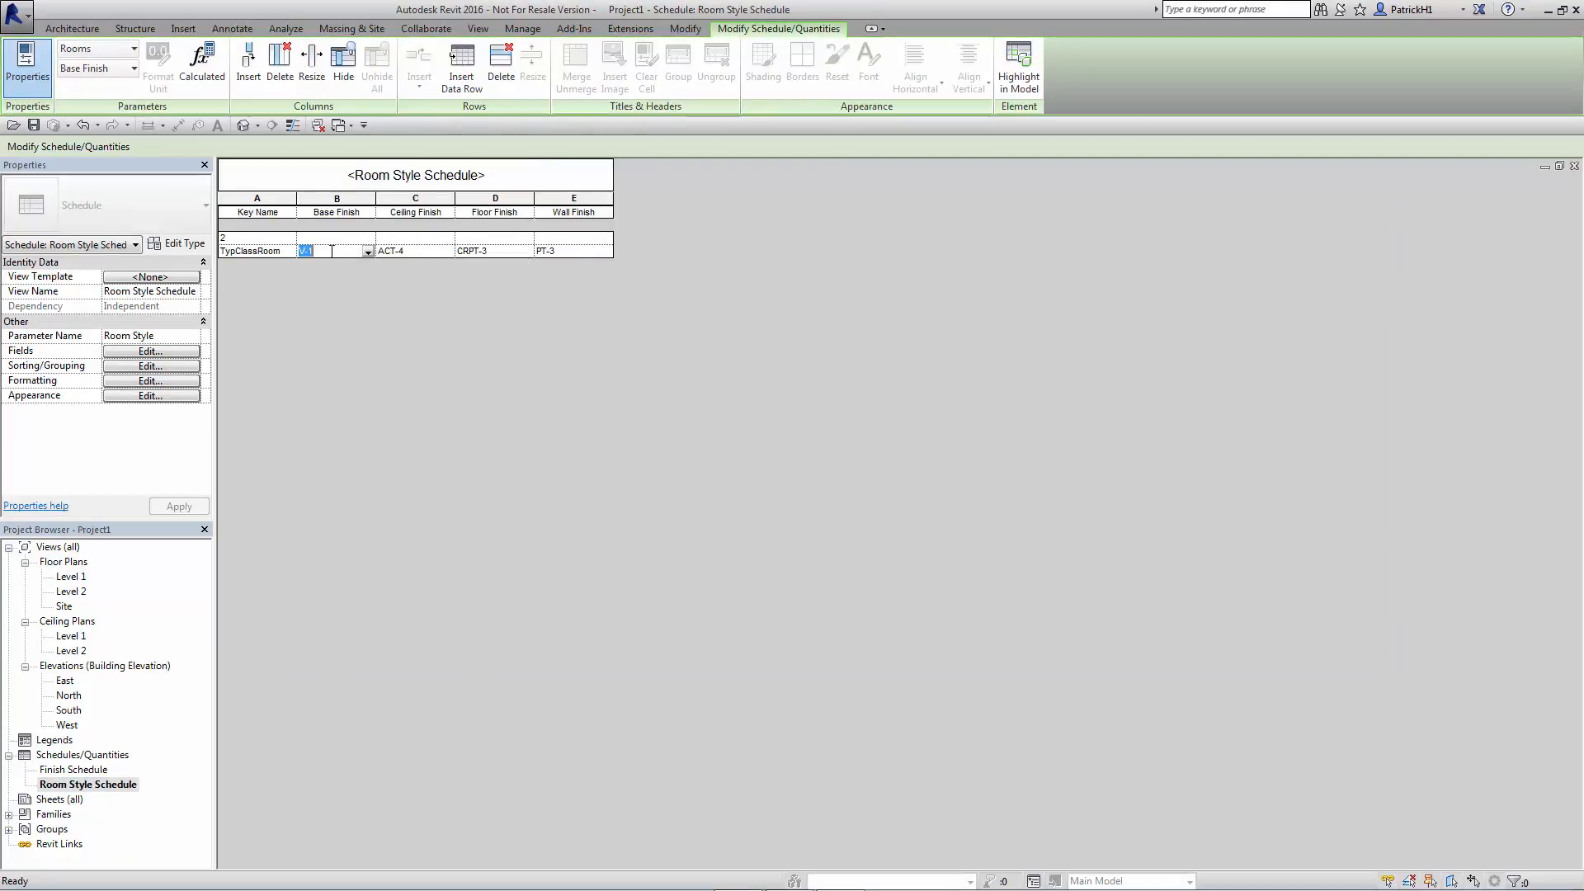
{"action": "type", "text": "V-6"}
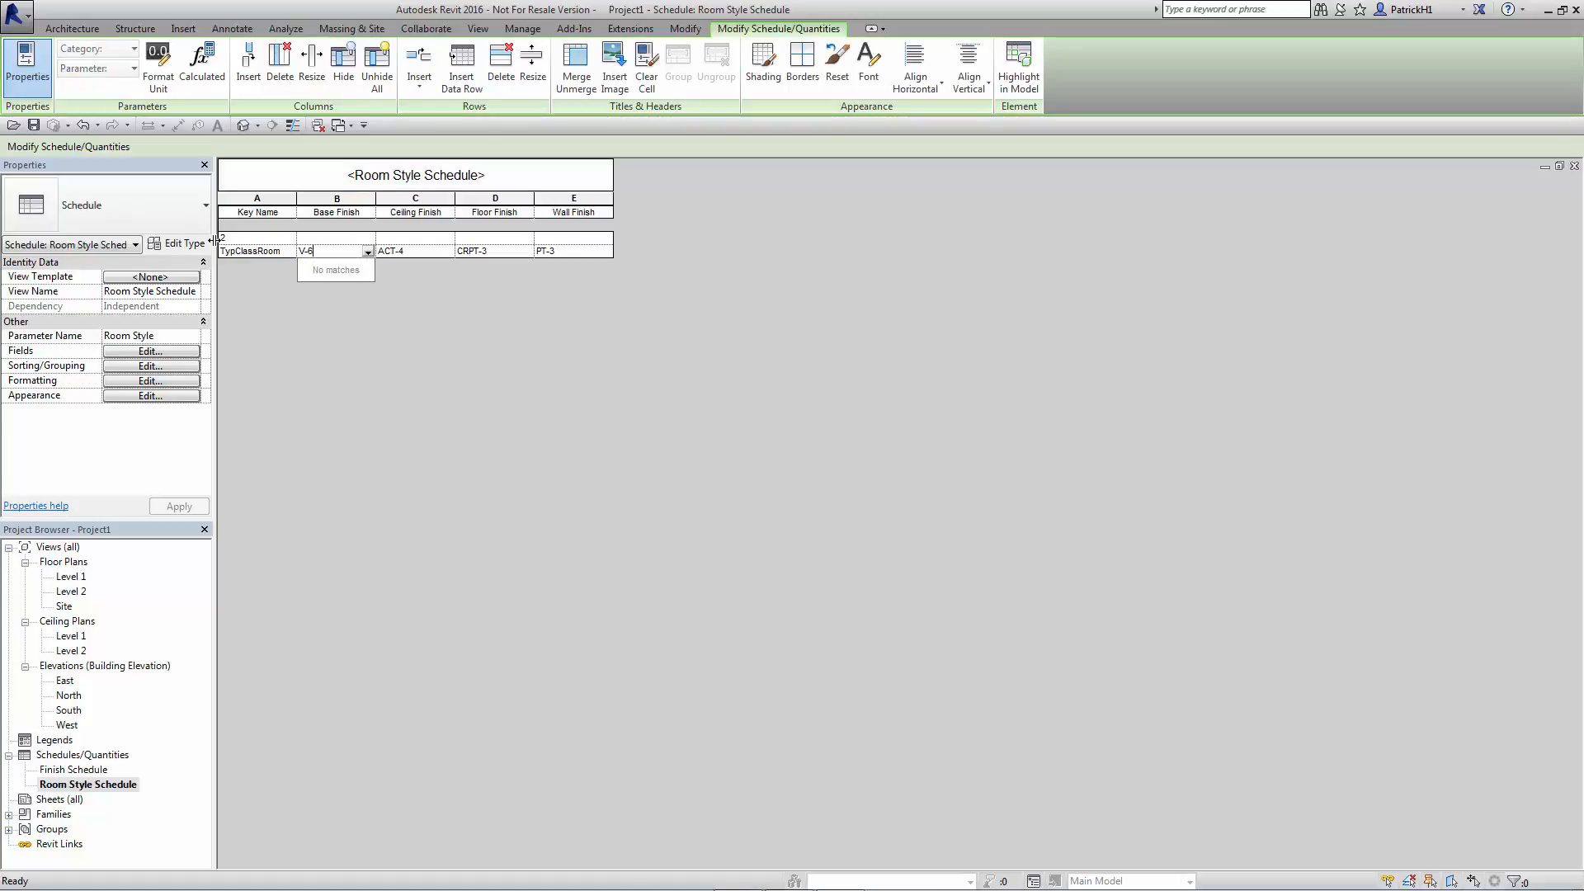
{"action": "key", "text": "Return"}
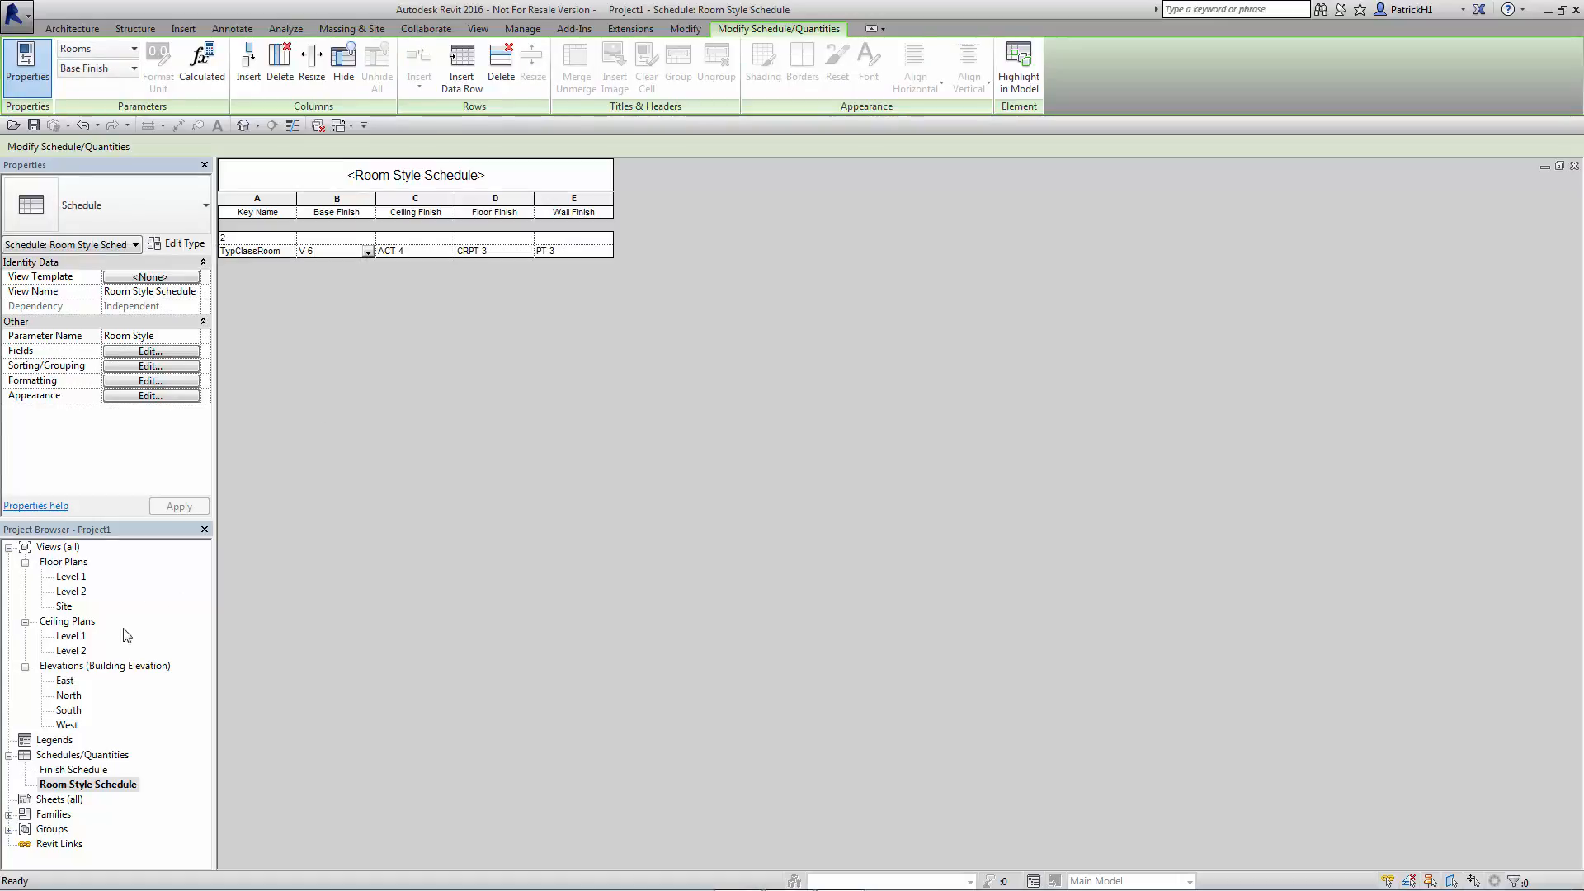
Check the base finishes in the Finish Schedule and the finish properties of room 2 on the Level 1 floor plan.
{"action": "double_click", "coordinate": [82, 769]}
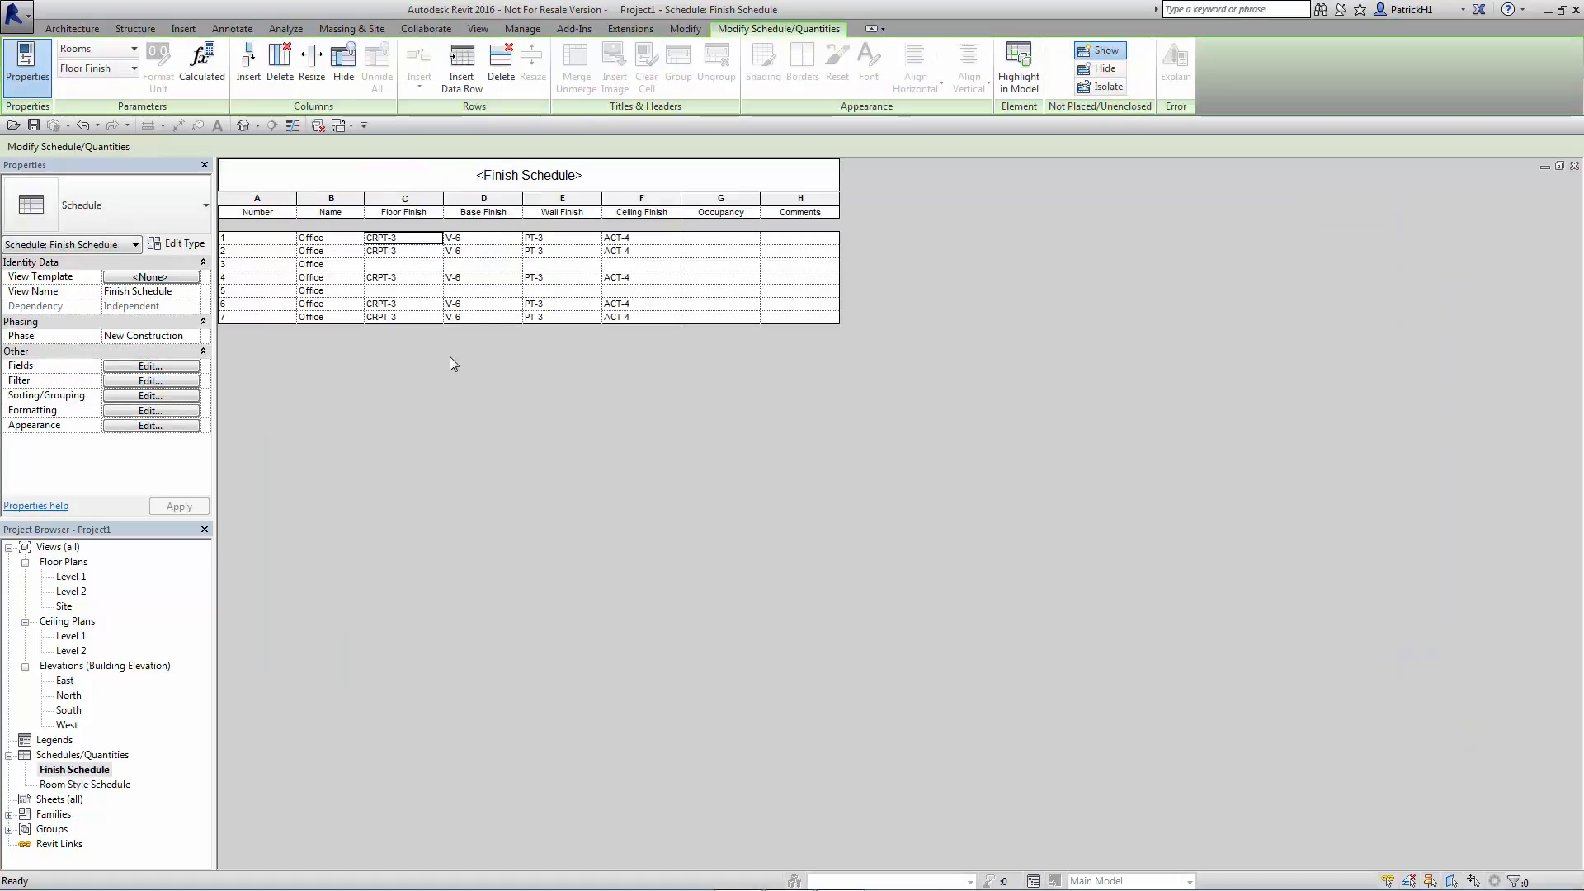
{"action": "double_click", "coordinate": [74, 577]}
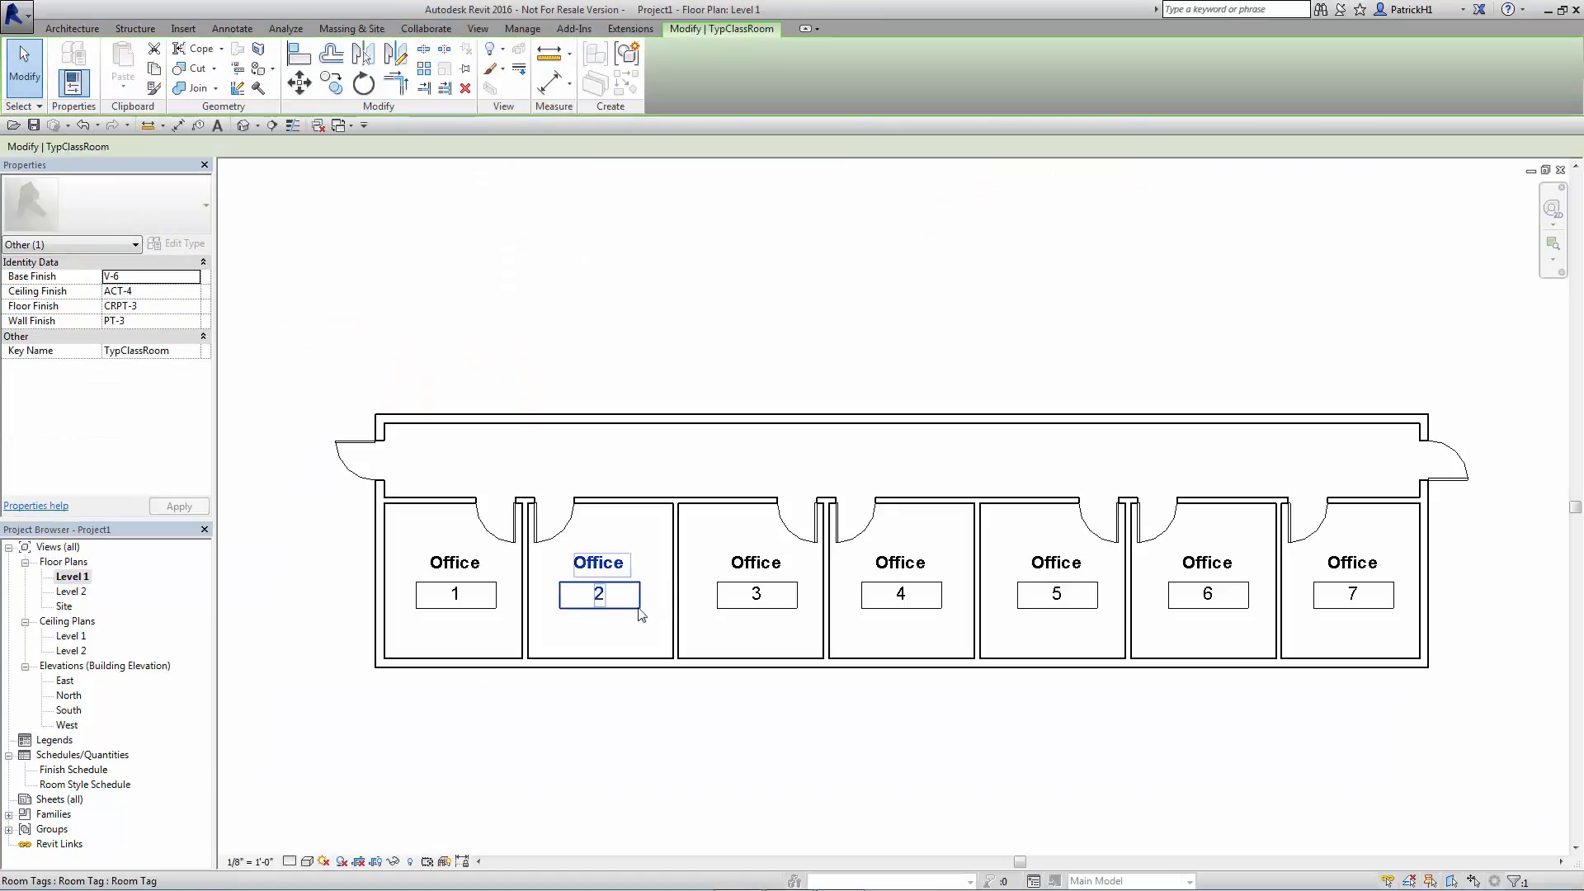
{"action": "left_click", "coordinate": [645, 546]}
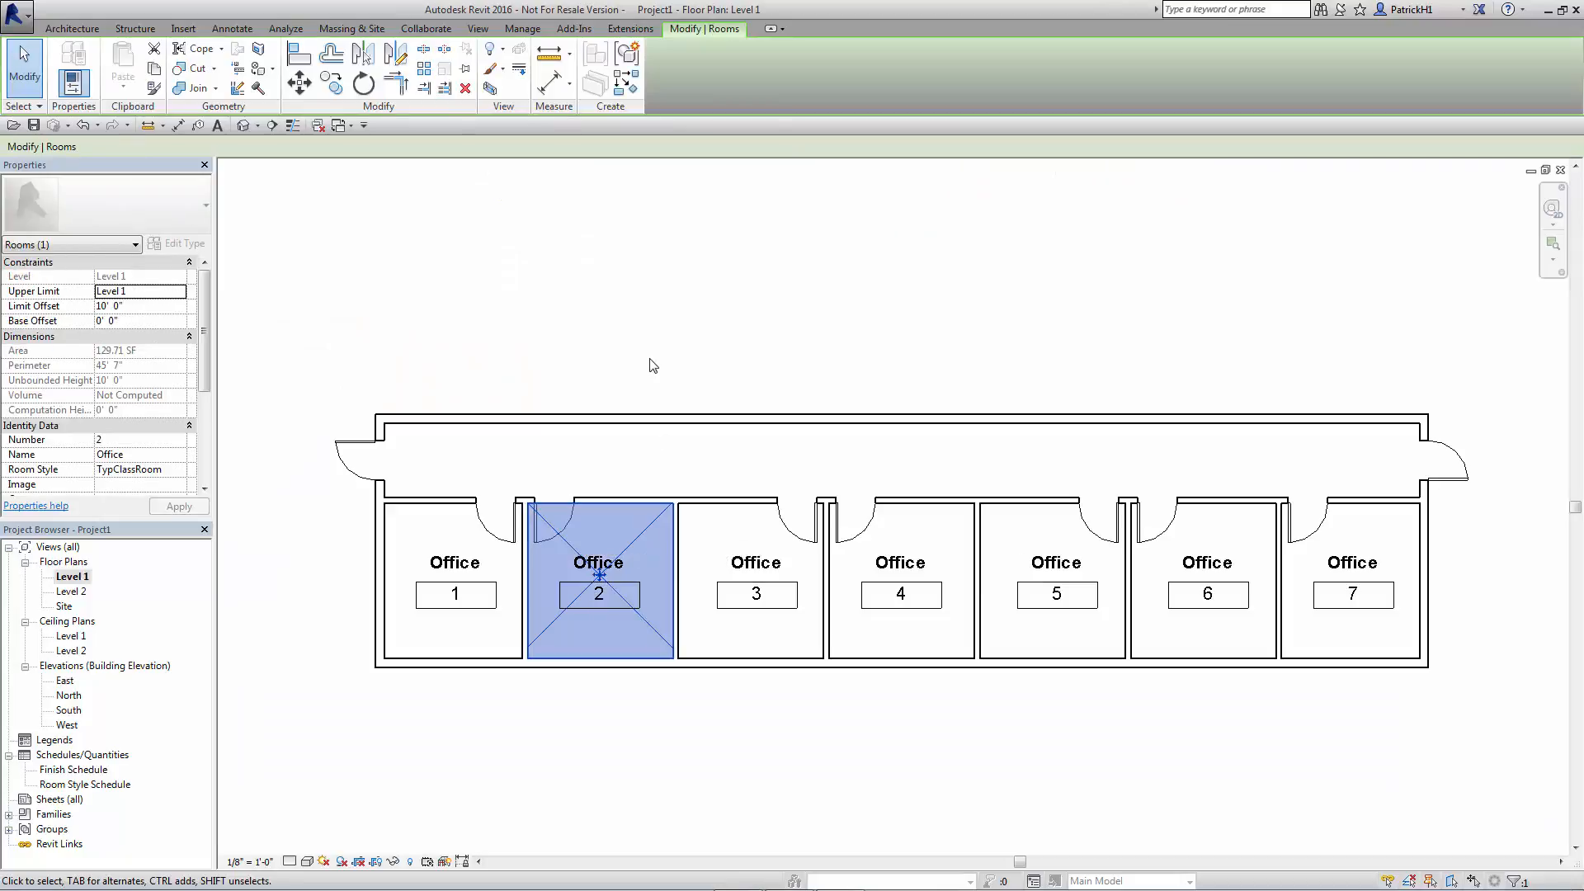
{"action": "left_click_drag", "start_coordinate": [206, 334], "coordinate": [205, 425]}
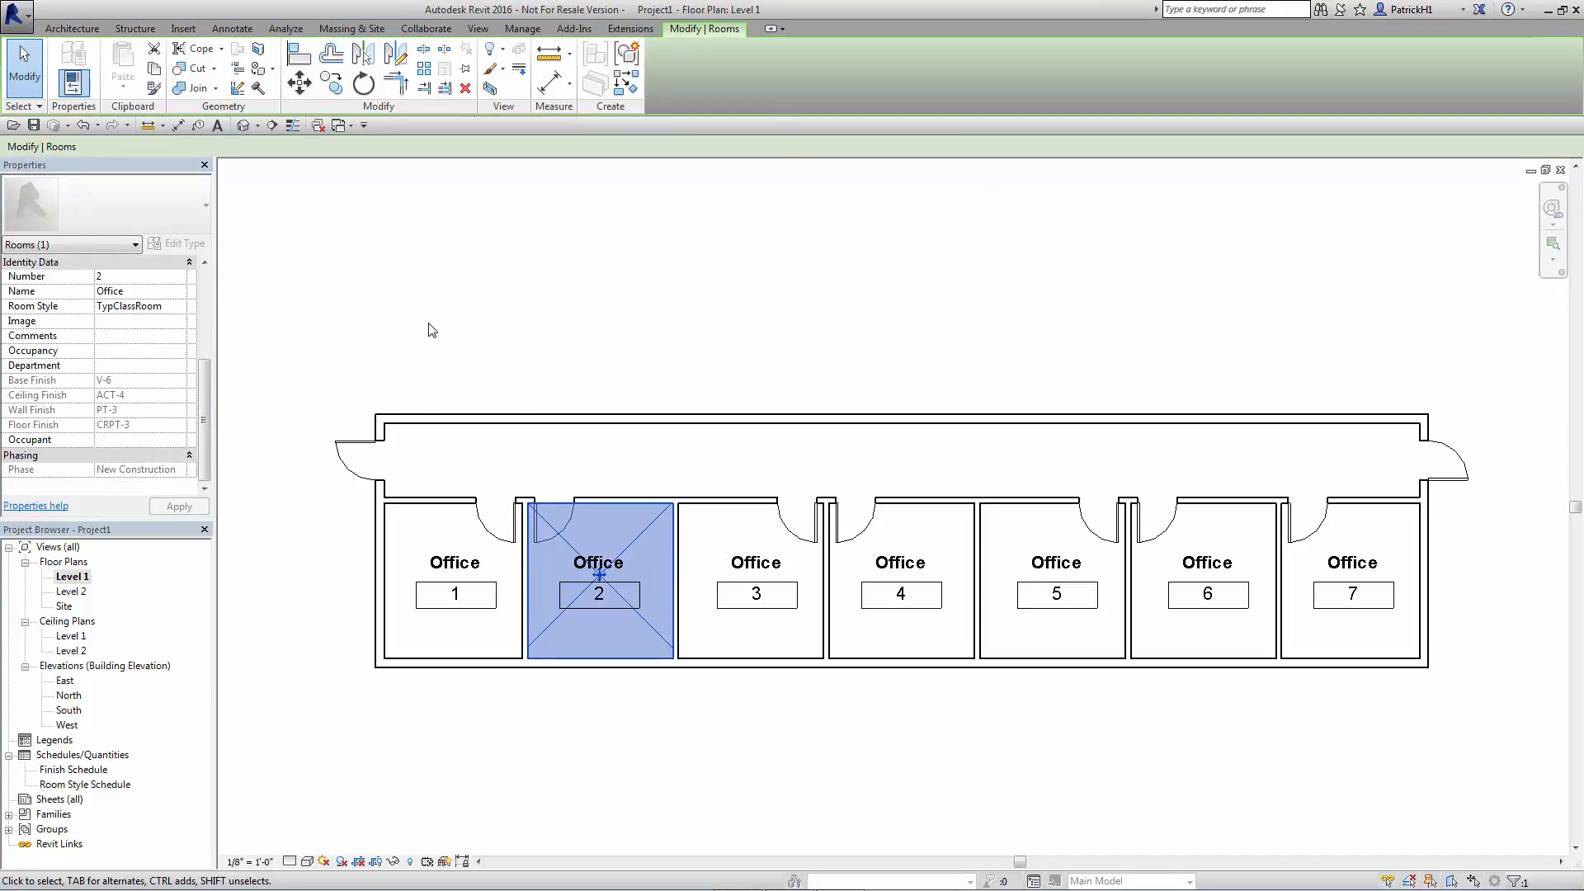